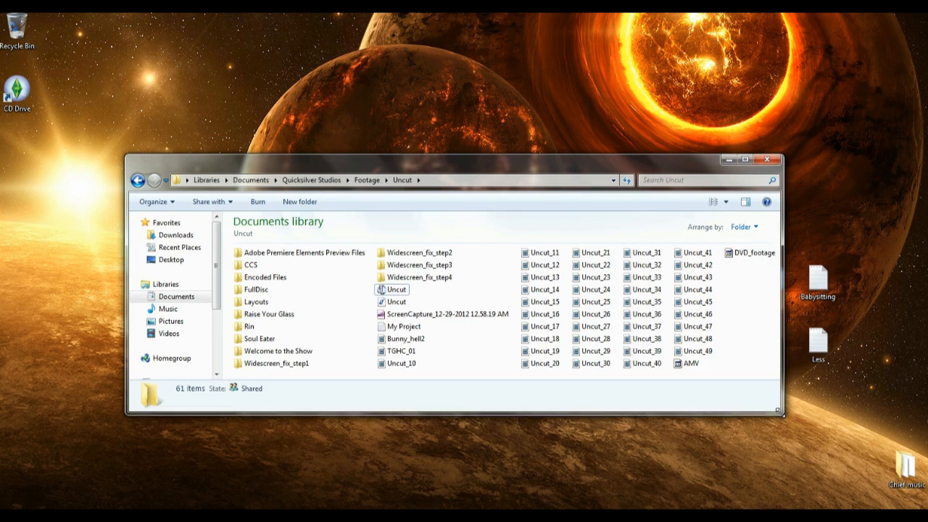
Step: Check the frame size and frame rate of the Uncut_18 clip in its file properties and compare them with the notes
{"action": "left_click_drag", "start_coordinate": [598, 170], "coordinate": [598, 163]}
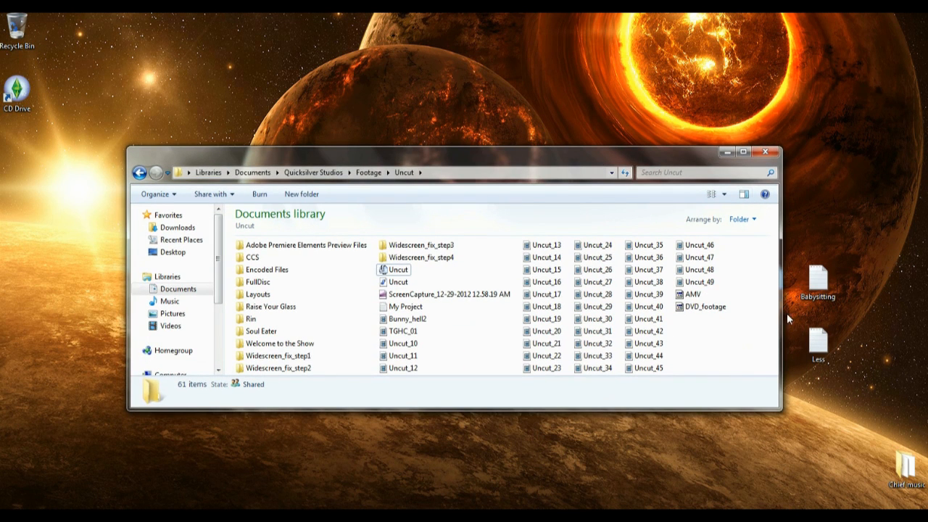
{"action": "left_click_drag", "start_coordinate": [780, 298], "coordinate": [747, 299]}
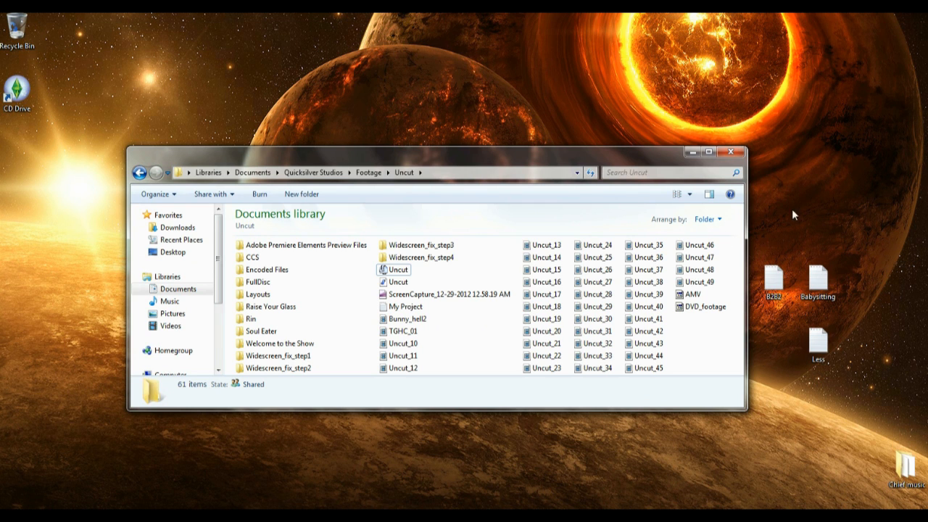
{"action": "left_click", "coordinate": [549, 307]}
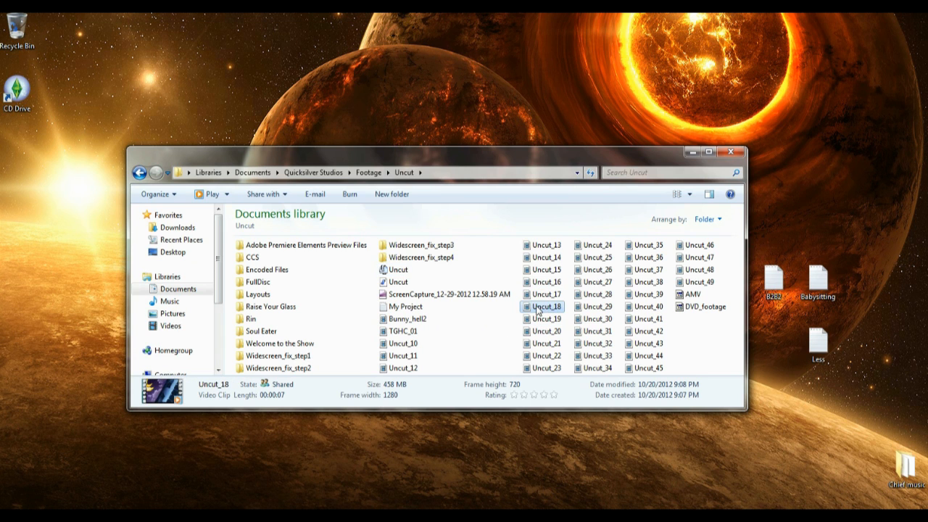
{"action": "right_click", "coordinate": [539, 311]}
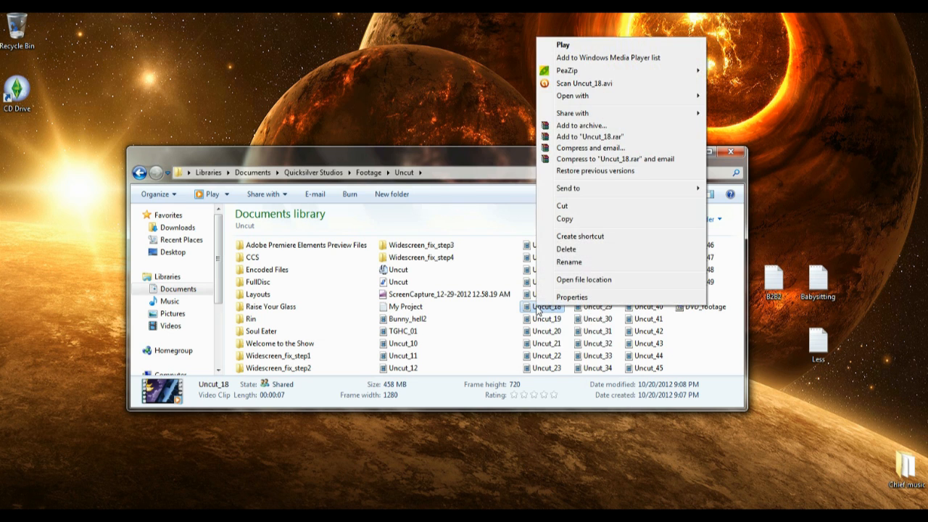
{"action": "left_click", "coordinate": [572, 297]}
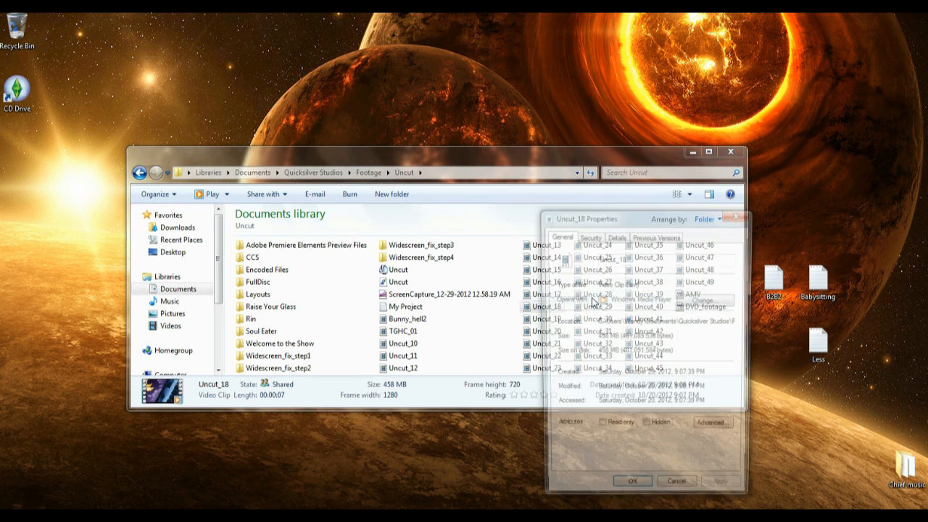
{"action": "left_click", "coordinate": [620, 238]}
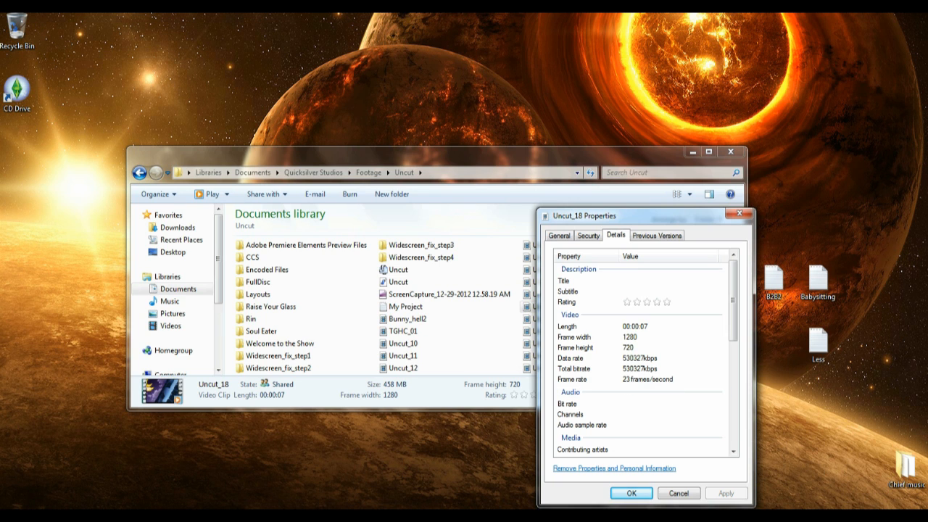
{"action": "key", "text": "alt+Tab"}
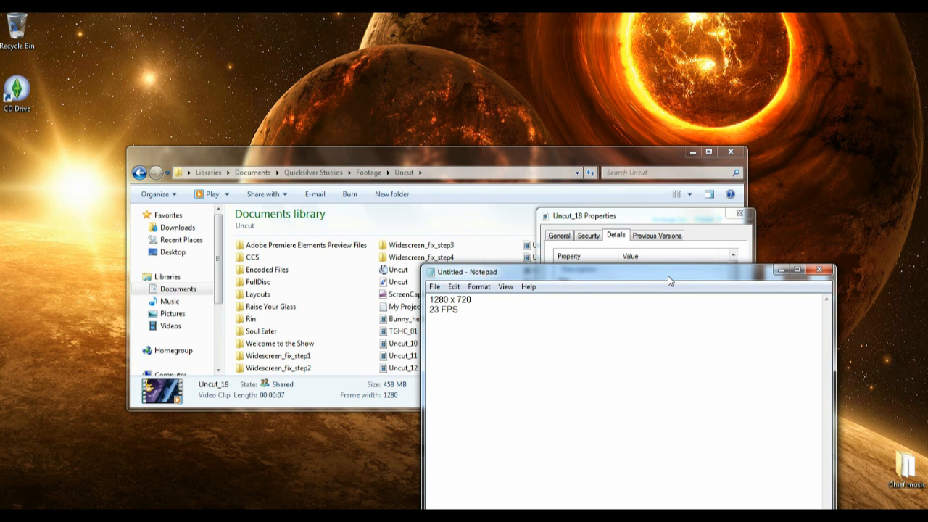
{"action": "left_click", "coordinate": [779, 269]}
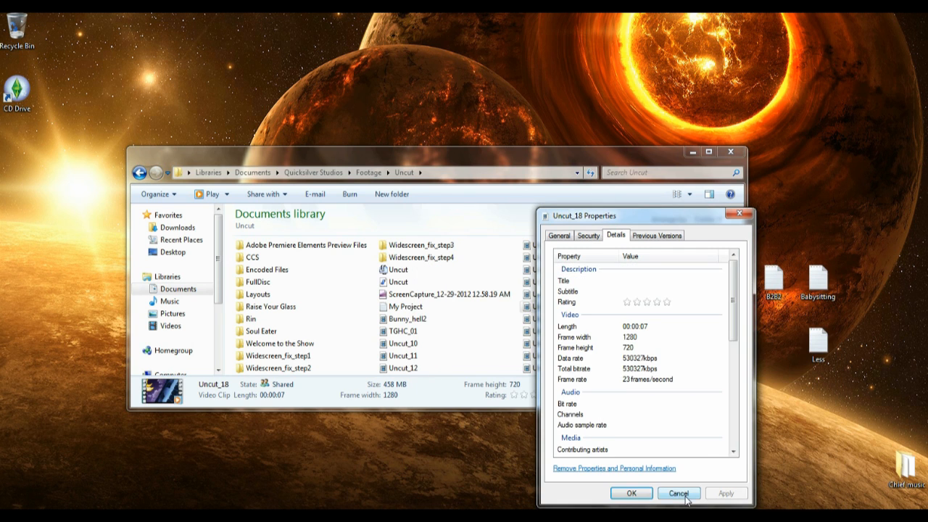
{"action": "left_click", "coordinate": [681, 495]}
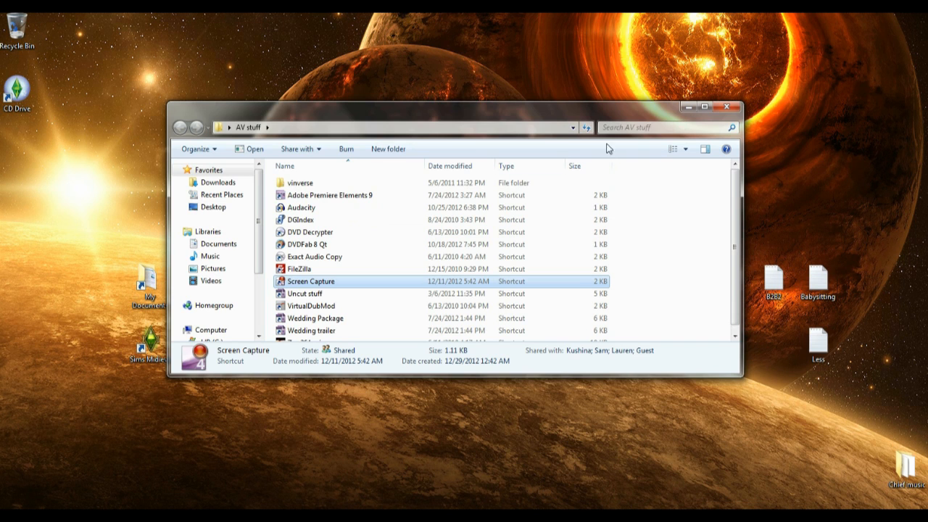
Step: Launch Adobe Premiere Elements 9 and start a new project, keeping the name My Project
{"action": "left_click", "coordinate": [317, 202]}
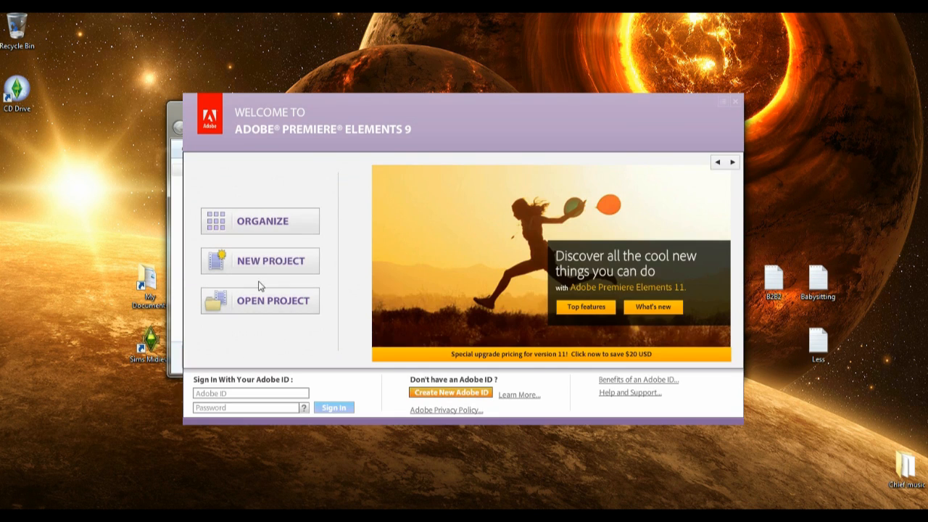
{"action": "left_click", "coordinate": [263, 269]}
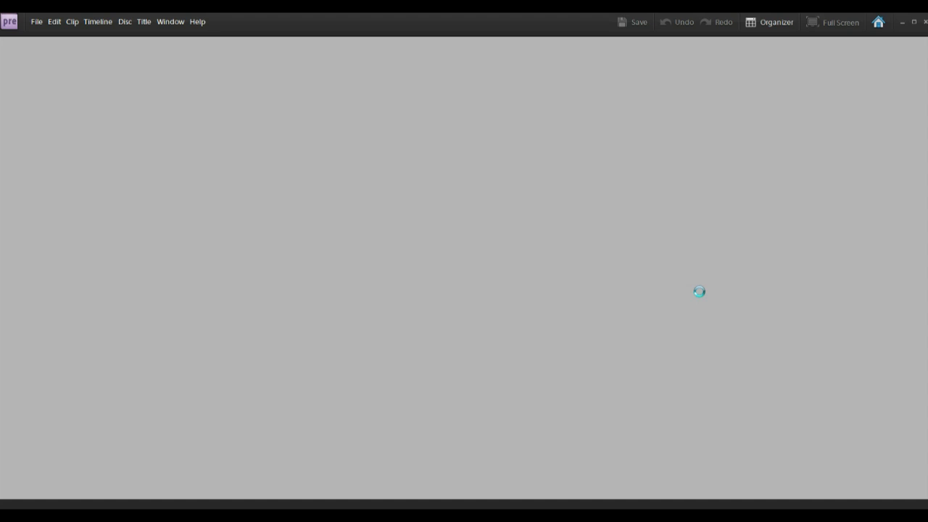
{"action": "left_click", "coordinate": [378, 236]}
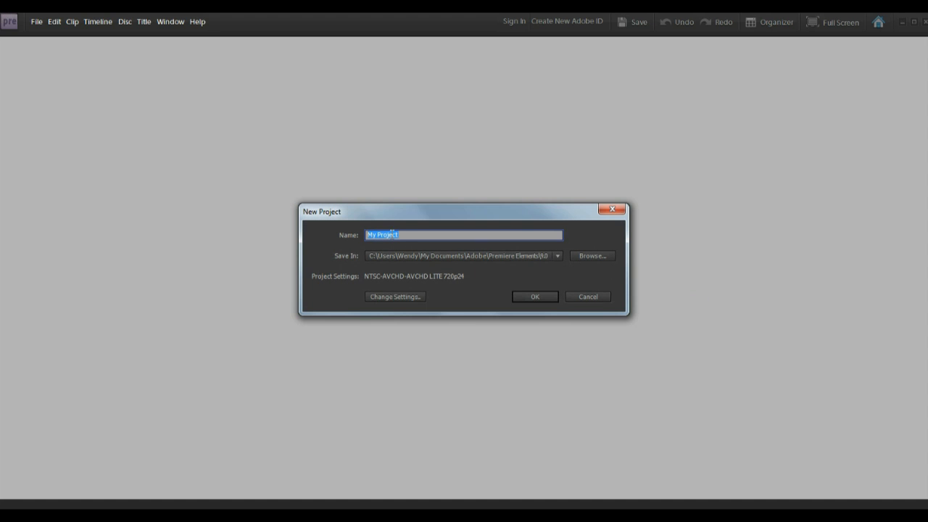
{"action": "left_click", "coordinate": [418, 234]}
Step: Set the new project's save location to the Footage folder inside Quicksilver Studios
{"action": "left_click", "coordinate": [591, 256]}
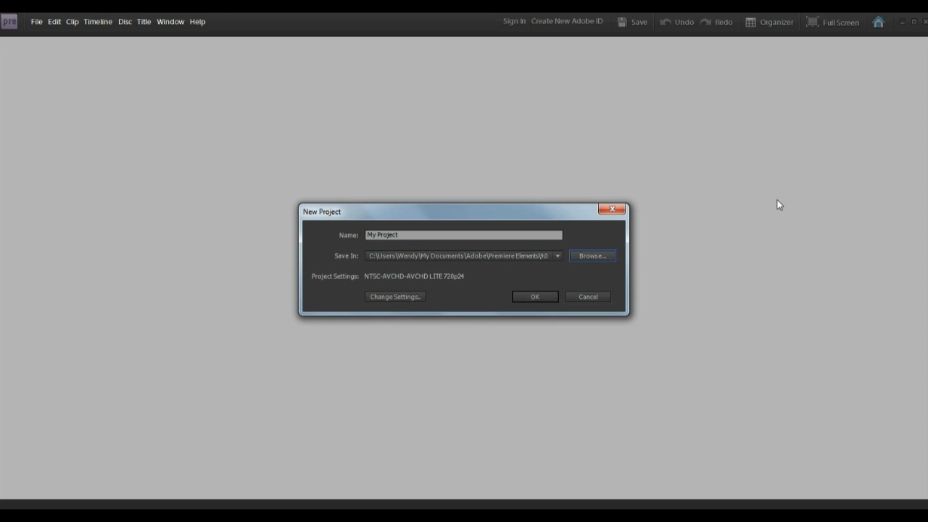
{"action": "left_click", "coordinate": [592, 257]}
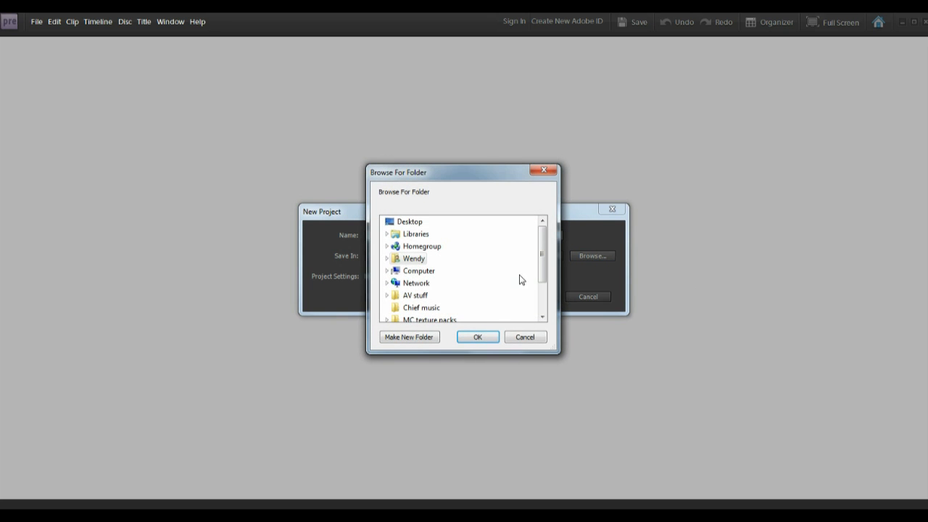
{"action": "left_click_drag", "start_coordinate": [544, 240], "coordinate": [544, 273]}
{"action": "left_click", "coordinate": [412, 259]}
{"action": "left_click", "coordinate": [434, 259]}
{"action": "scroll", "coordinate": [470, 287], "scroll_direction": "down", "scroll_amount": 3}
{"action": "scroll", "coordinate": [464, 290], "scroll_direction": "up", "scroll_amount": 3}
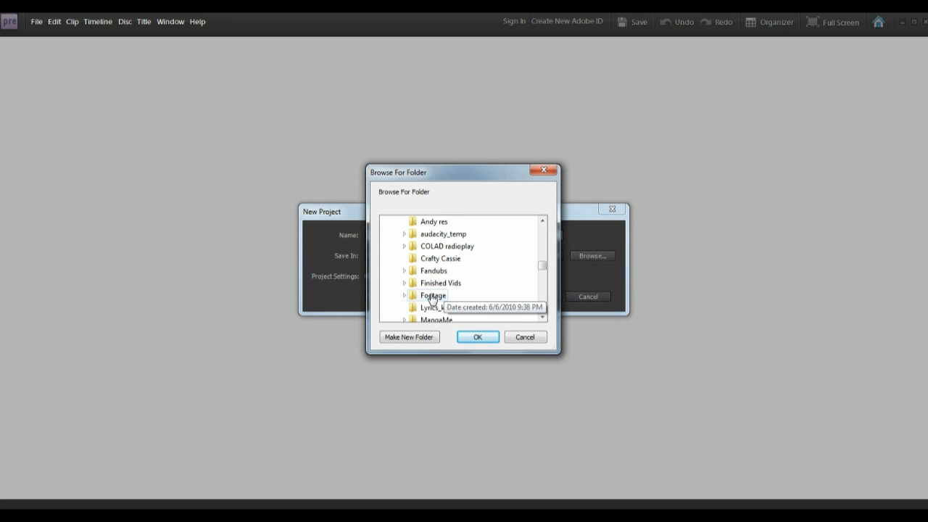
{"action": "left_click", "coordinate": [431, 297]}
{"action": "left_click", "coordinate": [478, 337]}
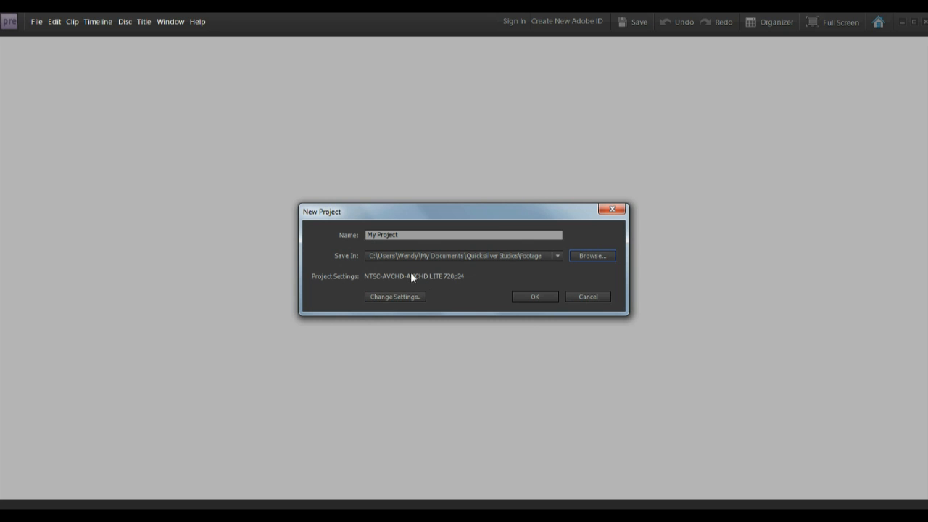
Step: Compare the NTSC AVCHD presets, choose AVCHD LITE 720p24 for the project settings, and create the project
{"action": "left_click", "coordinate": [396, 297]}
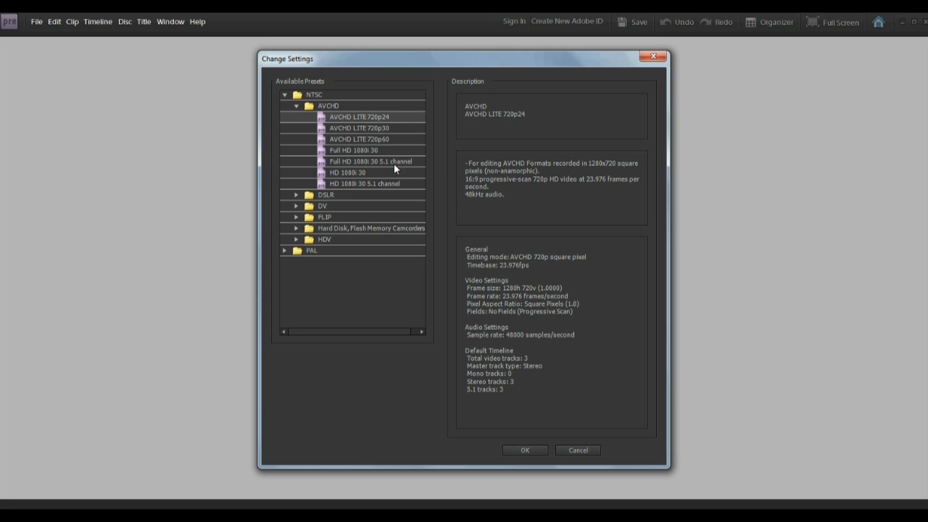
{"action": "left_click", "coordinate": [357, 132]}
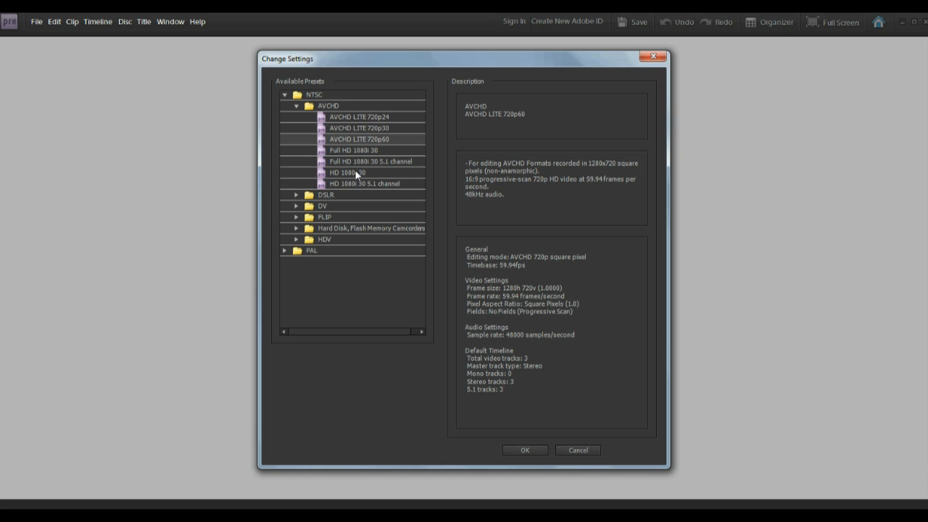
{"action": "left_click", "coordinate": [355, 163]}
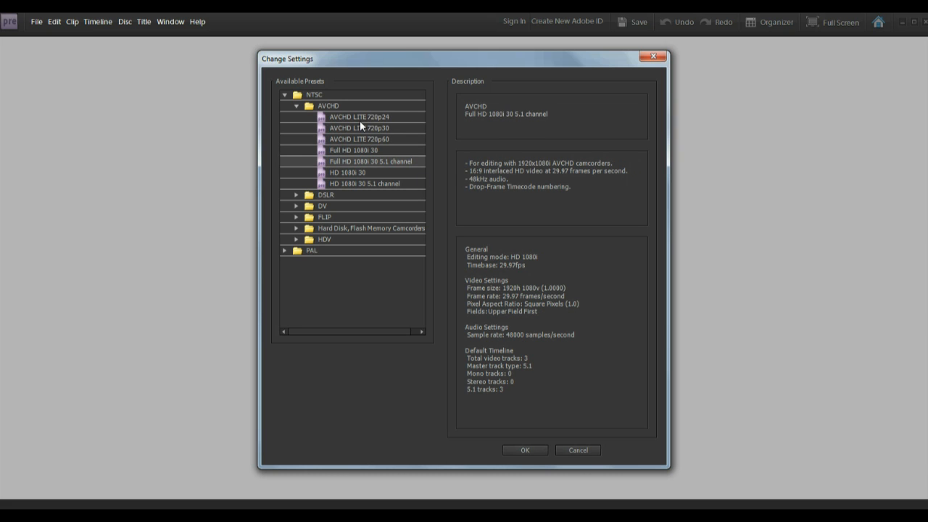
{"action": "left_click", "coordinate": [379, 117]}
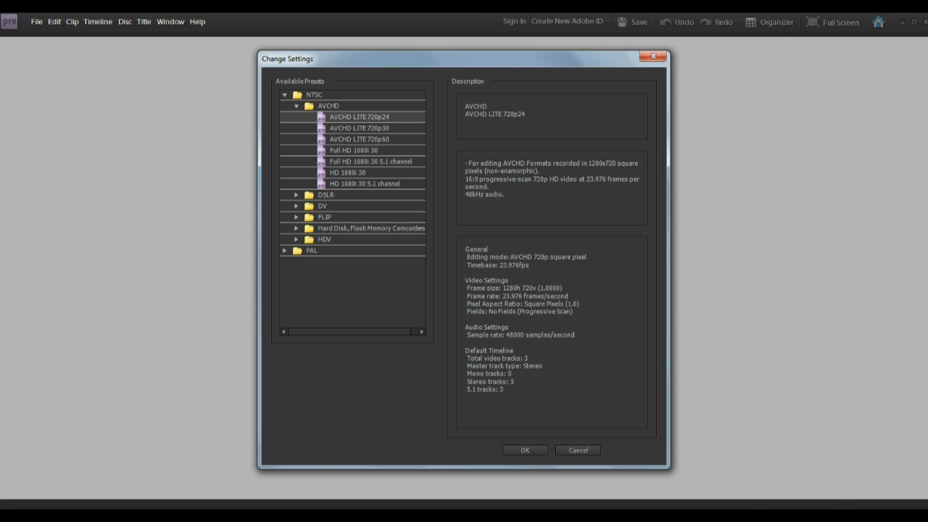
{"action": "key", "text": "alt+Tab"}
{"action": "key", "text": "alt+Tab"}
{"action": "left_click", "coordinate": [526, 448]}
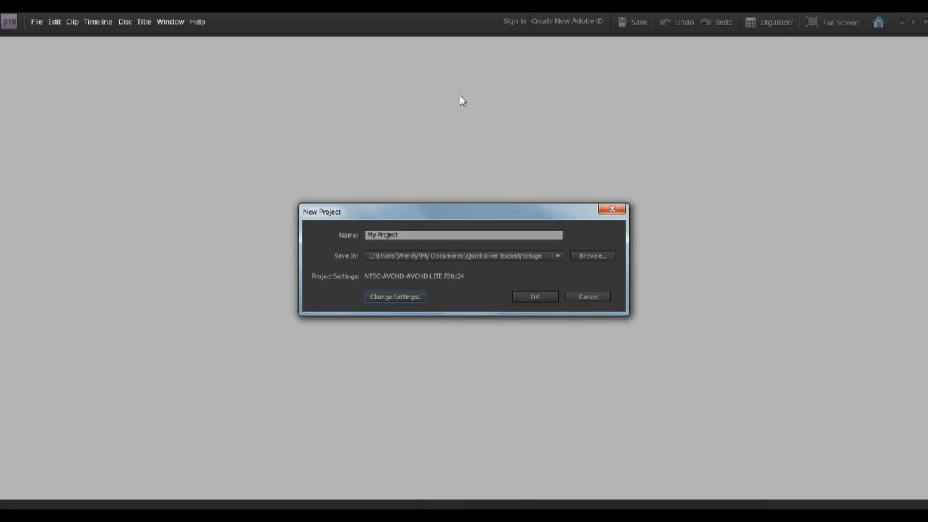
{"action": "left_click", "coordinate": [537, 298]}
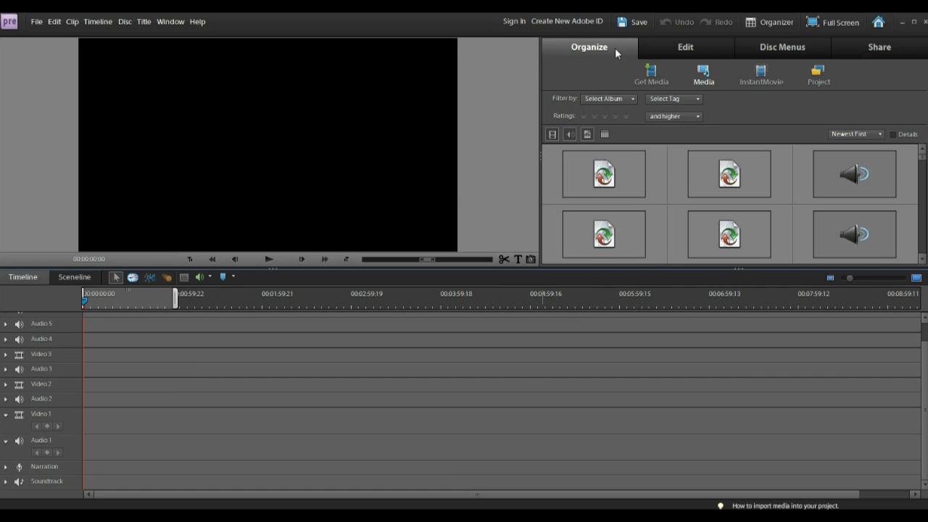
Step: Import the clips Uncut_10, Uncut_11 and Uncut_12 from the Uncut folder into the project's media list
{"action": "left_click", "coordinate": [819, 75]}
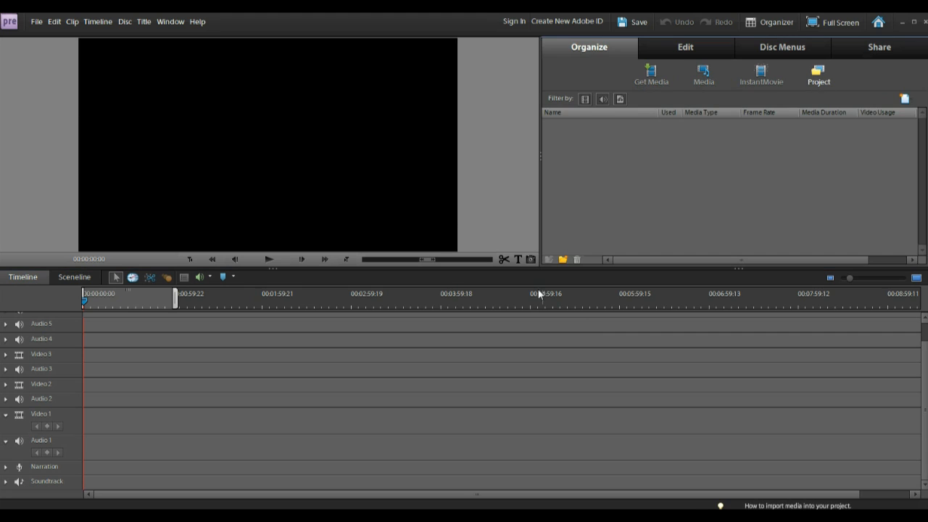
{"action": "mouse_move", "coordinate": [485, 516]}
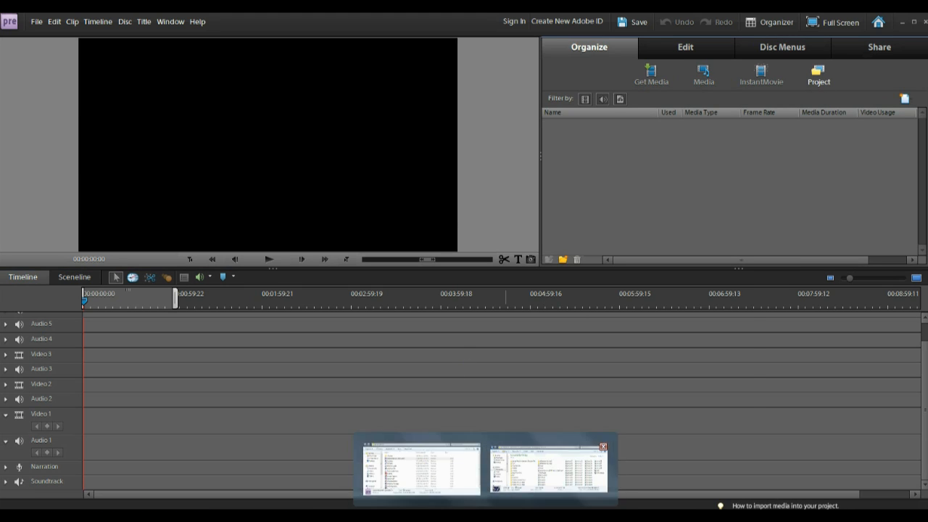
{"action": "left_click", "coordinate": [549, 470]}
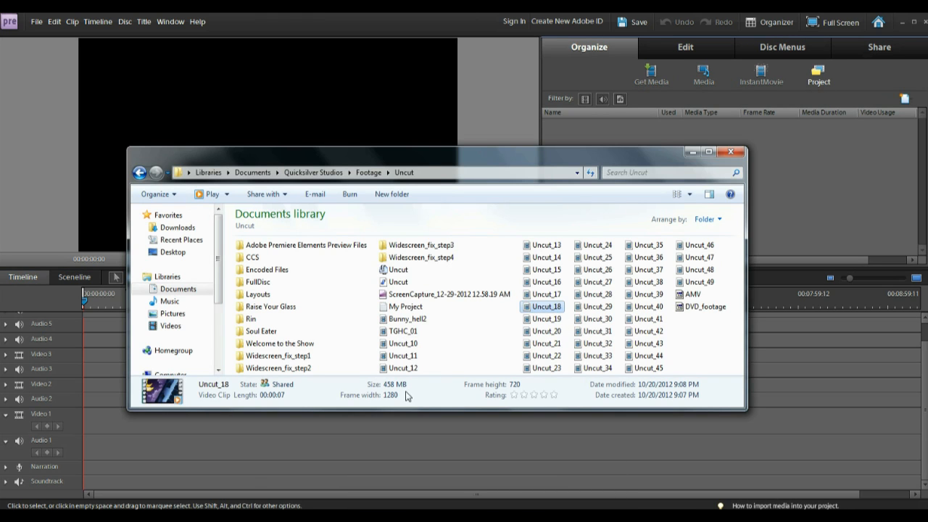
{"action": "left_click_drag", "start_coordinate": [428, 344], "coordinate": [419, 378]}
{"action": "left_click_drag", "start_coordinate": [544, 149], "coordinate": [590, 253]}
{"action": "left_click_drag", "start_coordinate": [438, 452], "coordinate": [607, 182]}
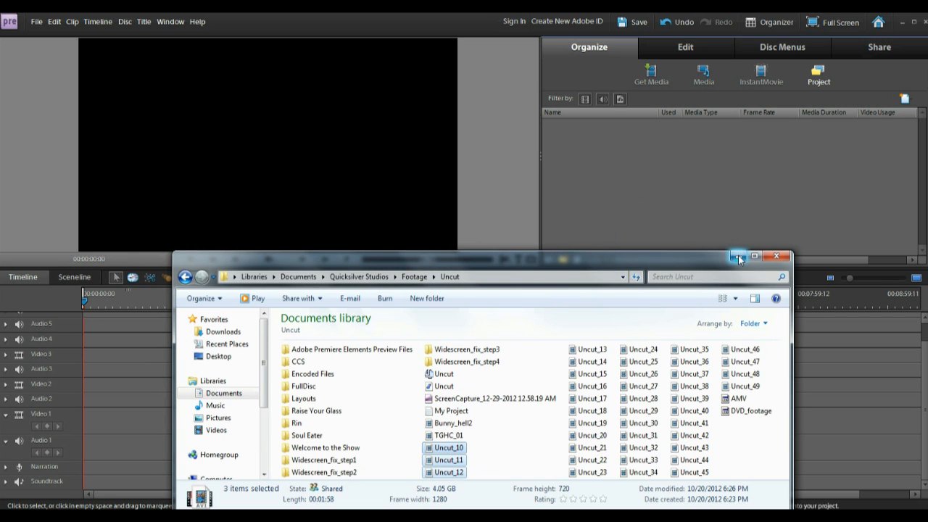
{"action": "left_click", "coordinate": [737, 256]}
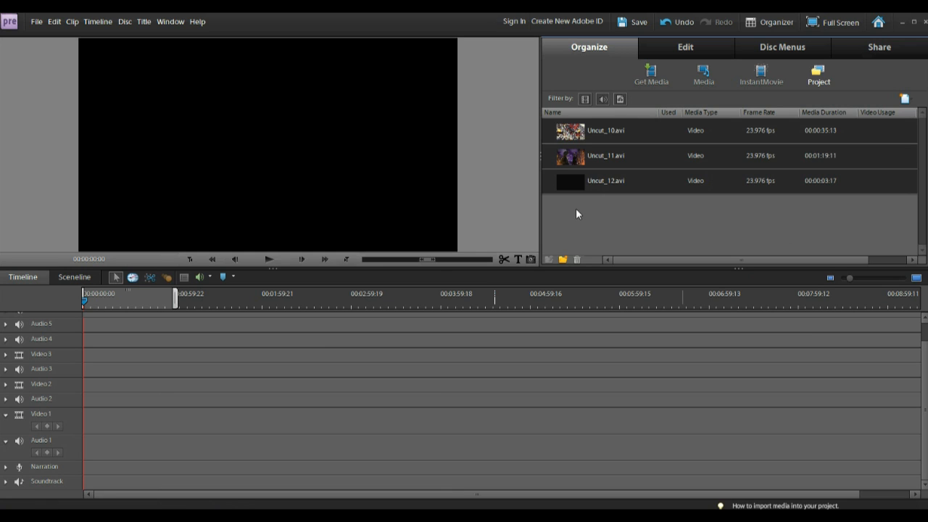
{"action": "left_click", "coordinate": [603, 226]}
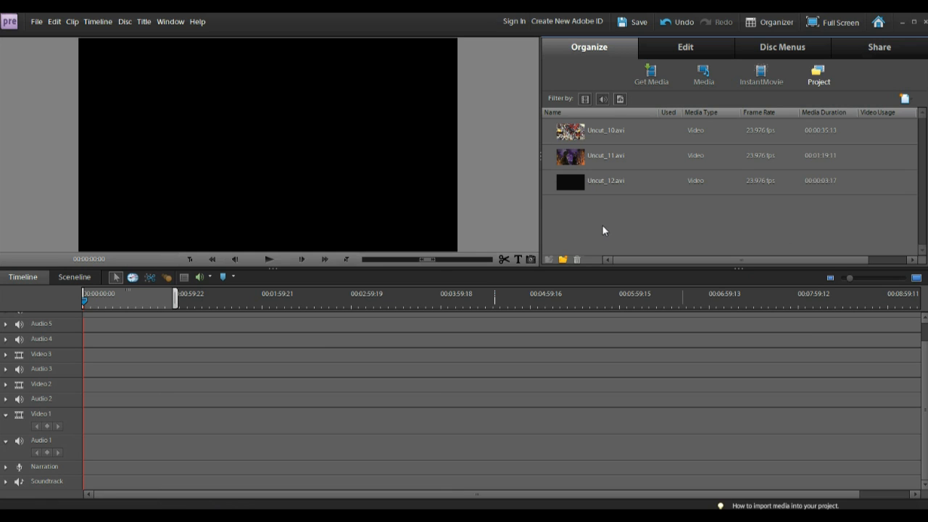
Step: Create a project folder named video and move Uncut_10.avi, Uncut_11.avi and Uncut_12.avi into it
{"action": "left_click", "coordinate": [564, 260]}
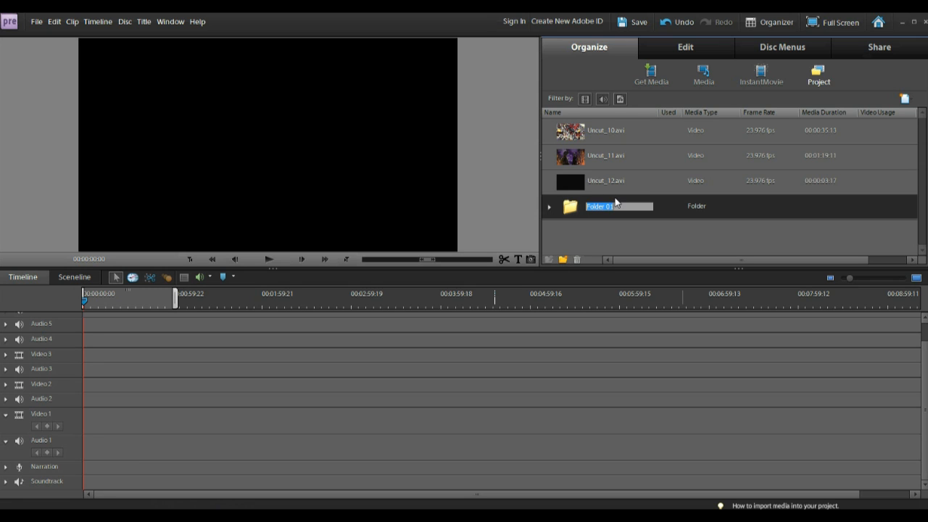
{"action": "type", "text": "video"}
{"action": "left_click", "coordinate": [602, 237]}
{"action": "left_click_drag", "start_coordinate": [570, 130], "coordinate": [572, 210]}
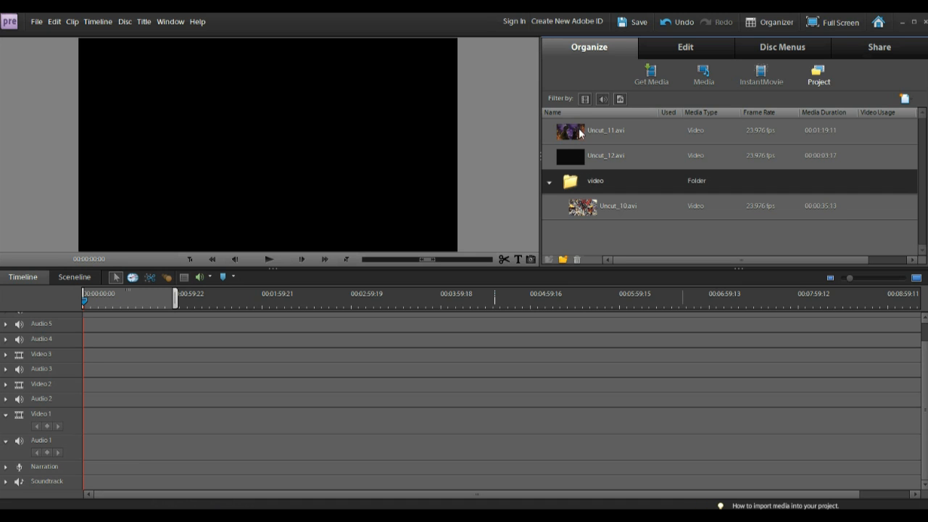
{"action": "left_click_drag", "start_coordinate": [580, 137], "coordinate": [573, 185]}
{"action": "left_click_drag", "start_coordinate": [578, 135], "coordinate": [580, 165]}
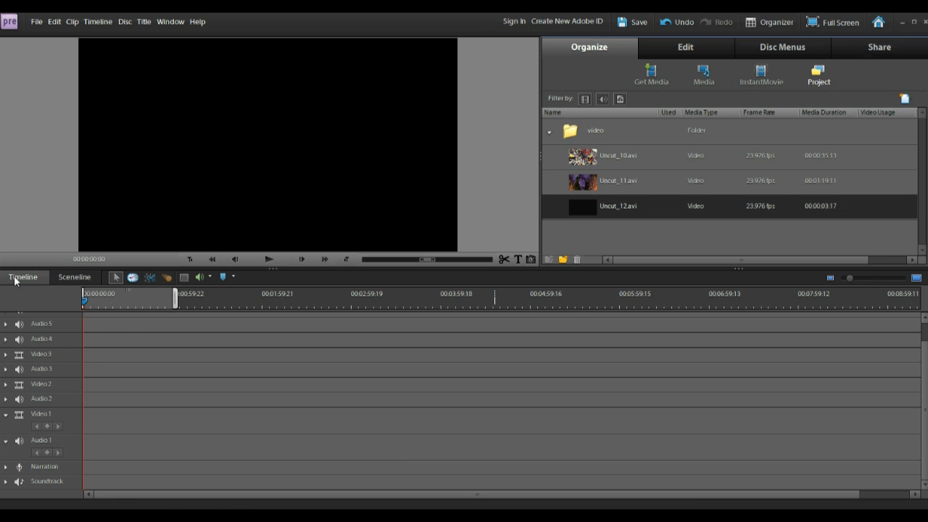
Step: Delete the timeline's empty tracks and place Uncut_10.avi at the start of the Video 1 track
{"action": "right_click", "coordinate": [69, 367]}
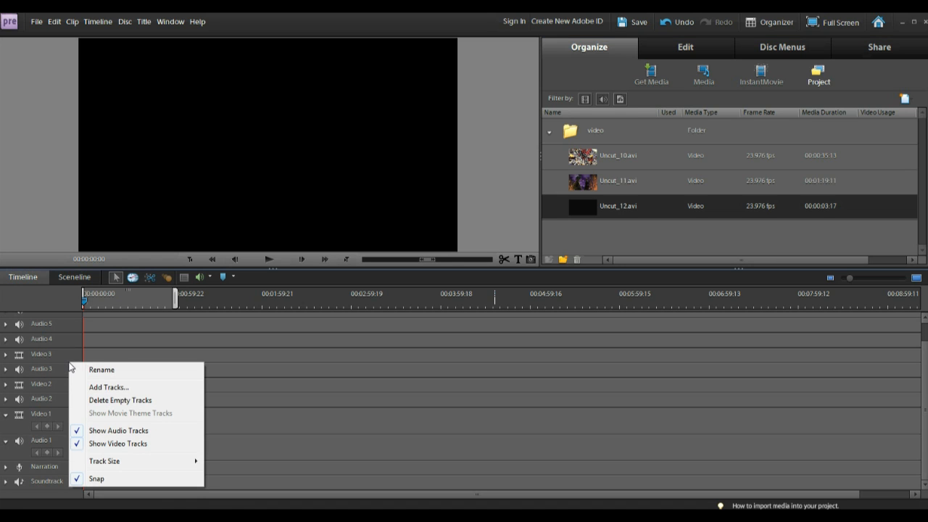
{"action": "left_click", "coordinate": [120, 402]}
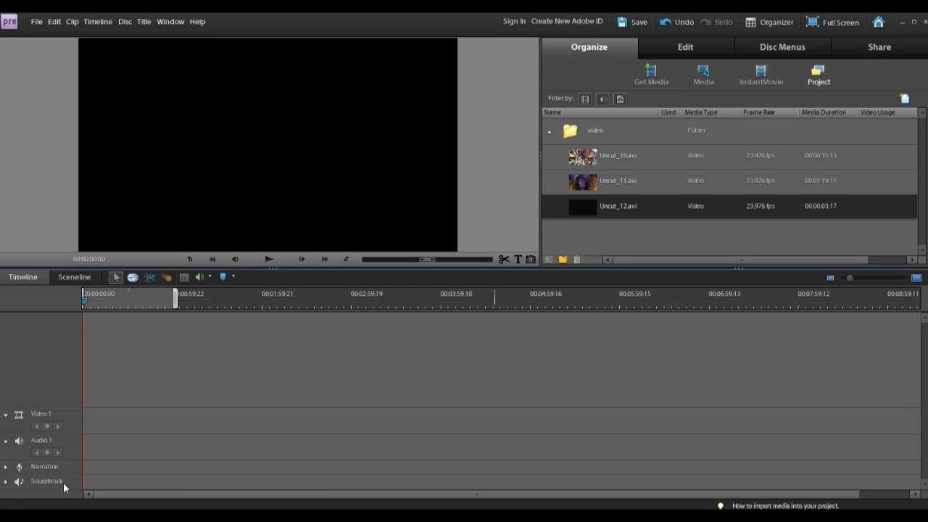
{"action": "left_click", "coordinate": [582, 160]}
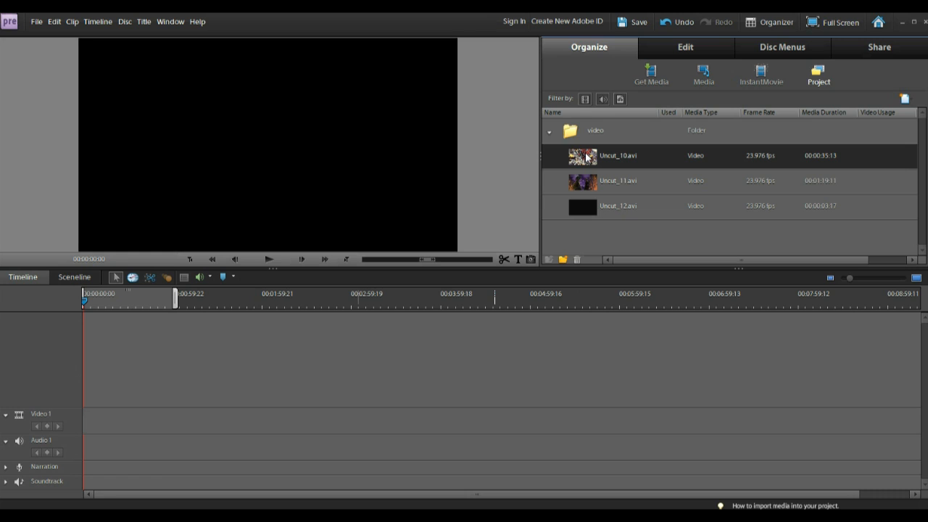
{"action": "left_click_drag", "start_coordinate": [586, 158], "coordinate": [92, 428]}
{"action": "mouse_move", "coordinate": [80, 425]}
{"action": "left_mouse_down"}
{"action": "mouse_move", "coordinate": [261, 425]}
{"action": "mouse_move", "coordinate": [160, 412]}
{"action": "left_mouse_up"}
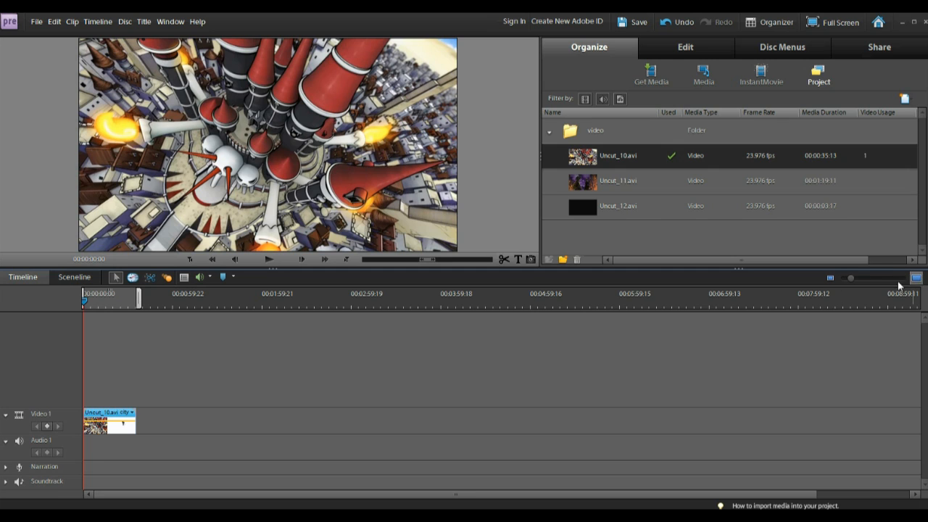
Step: Go through Uncut_10.avi frame by frame on the enlarged timeline, from 00:00:01:06 to 00:00:02:00
{"action": "left_click_drag", "start_coordinate": [851, 279], "coordinate": [880, 280]}
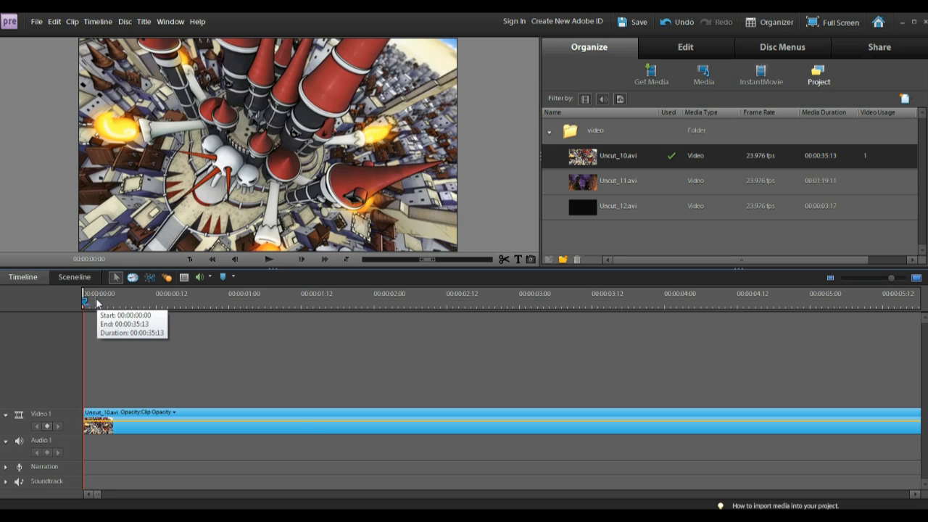
{"action": "left_click", "coordinate": [258, 296]}
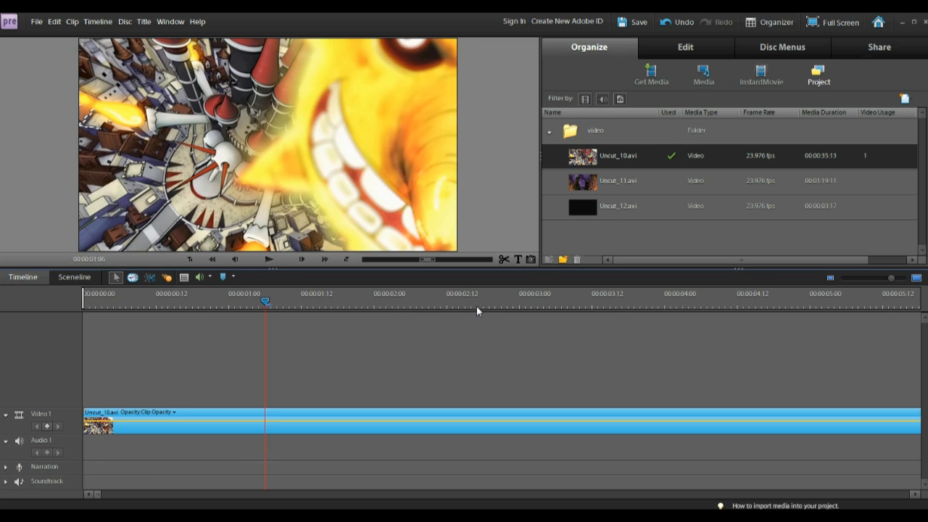
{"action": "key", "text": "Right"}
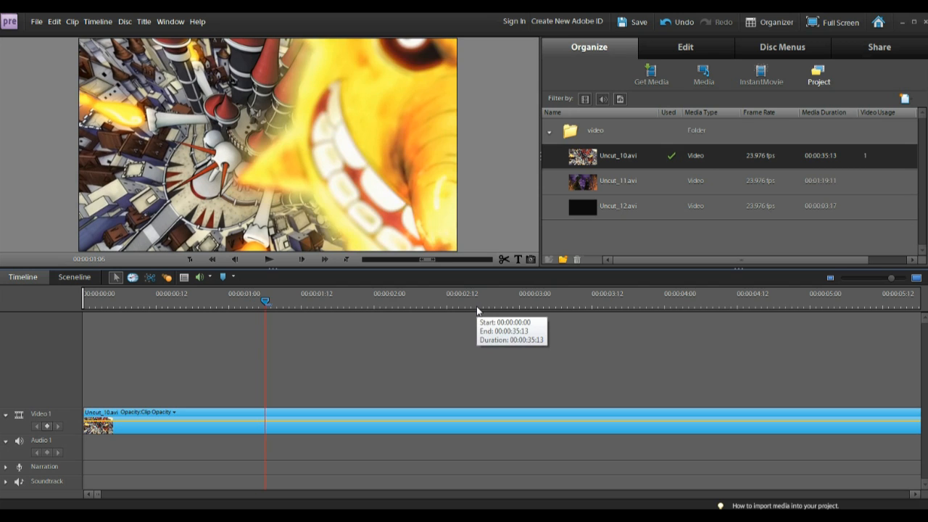
{"action": "key", "text": "Left"}
{"action": "key", "text": "Right"}
{"action": "key", "text": "Right"}
{"action": "key", "text": "Right"}
{"action": "key", "text": "Right"}
{"action": "key", "text": "Right"}
{"action": "key", "text": "Right"}
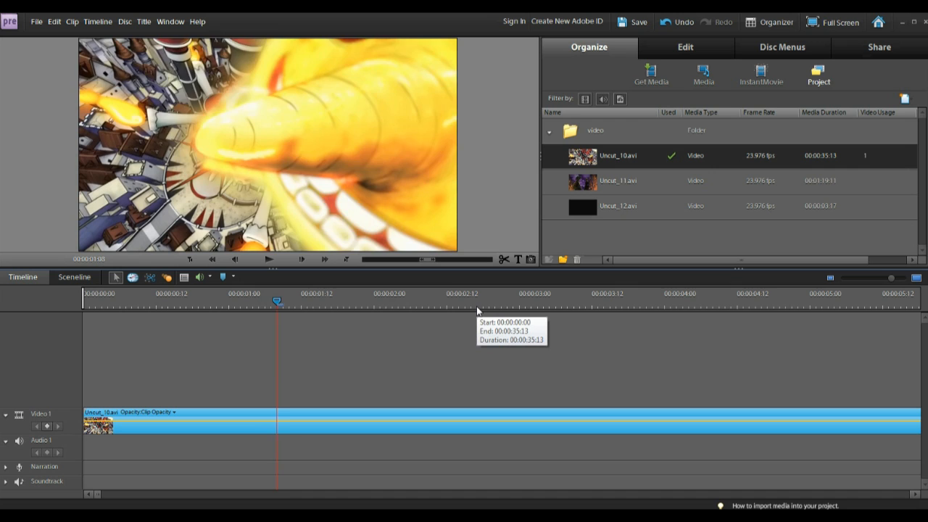
{"action": "key", "text": "Right"}
{"action": "key", "text": "Right"}
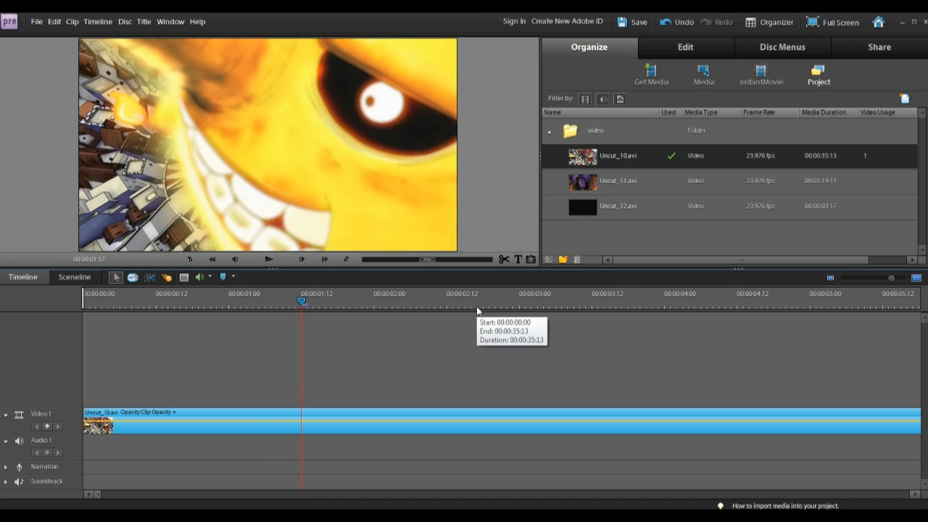
{"action": "key", "text": "Right"}
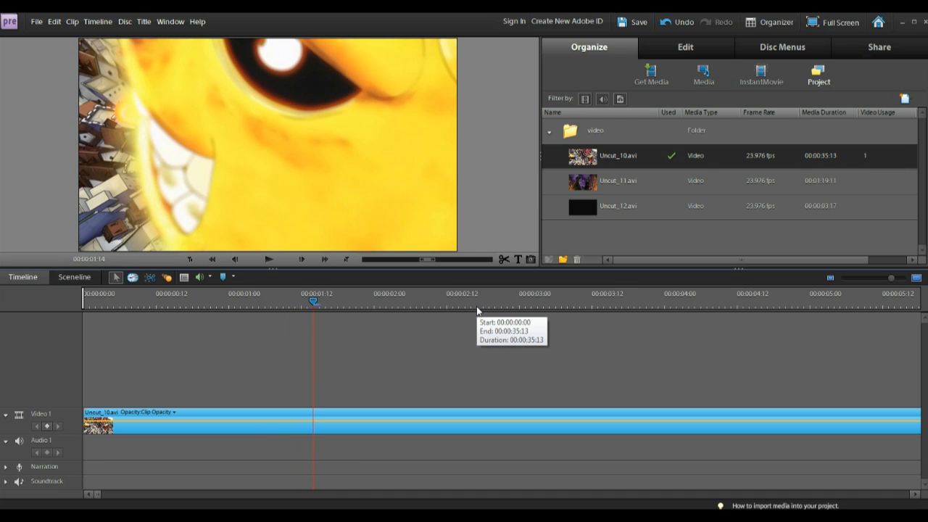
{"action": "key", "text": "Right"}
{"action": "key", "text": "Right"}
{"action": "key", "text": "Right"}
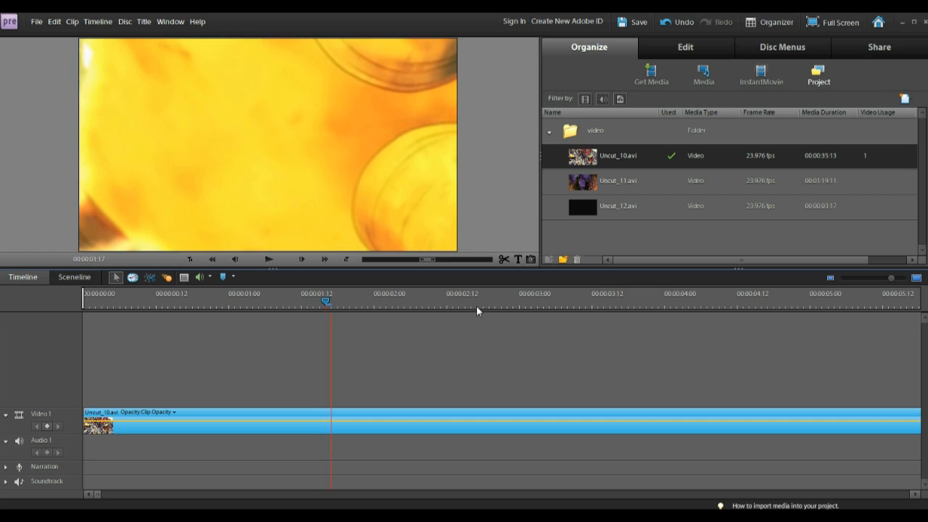
{"action": "key", "text": "Right"}
{"action": "key", "text": "Right"}
{"action": "key", "text": "Right"}
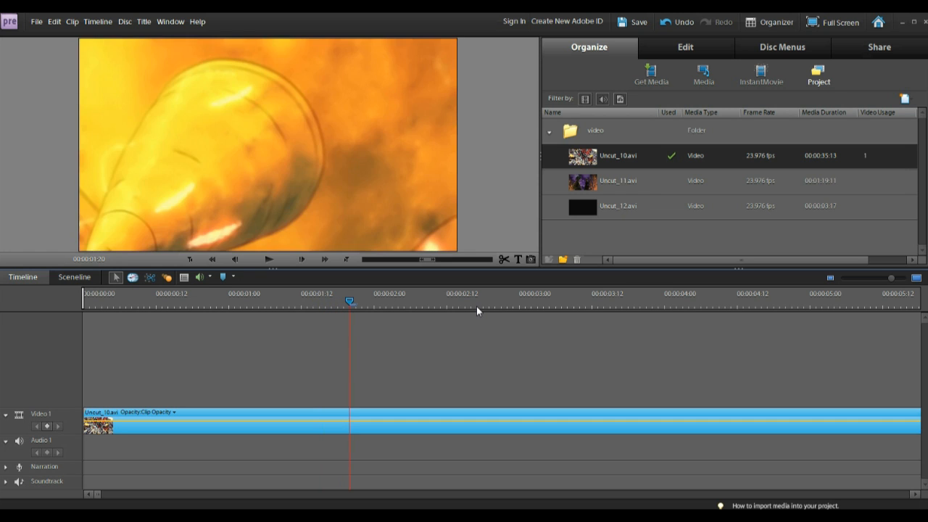
{"action": "key", "text": "Right"}
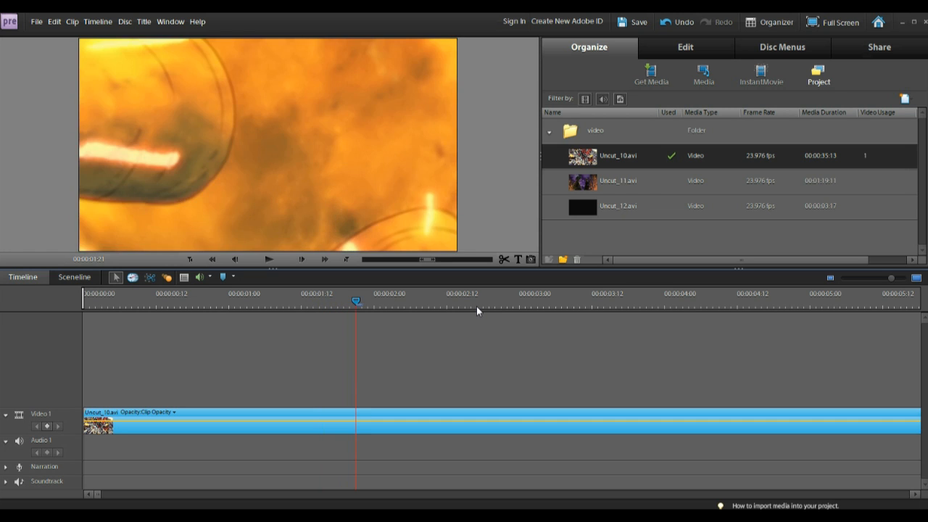
{"action": "key", "text": "Right"}
{"action": "key", "text": "Right"}
{"action": "key", "text": "Right"}
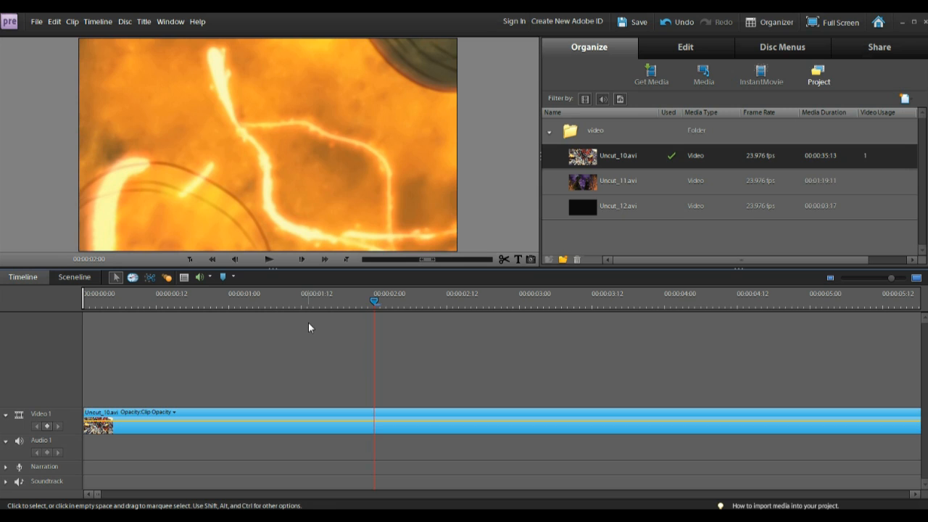
{"action": "key", "text": "shift+Left"}
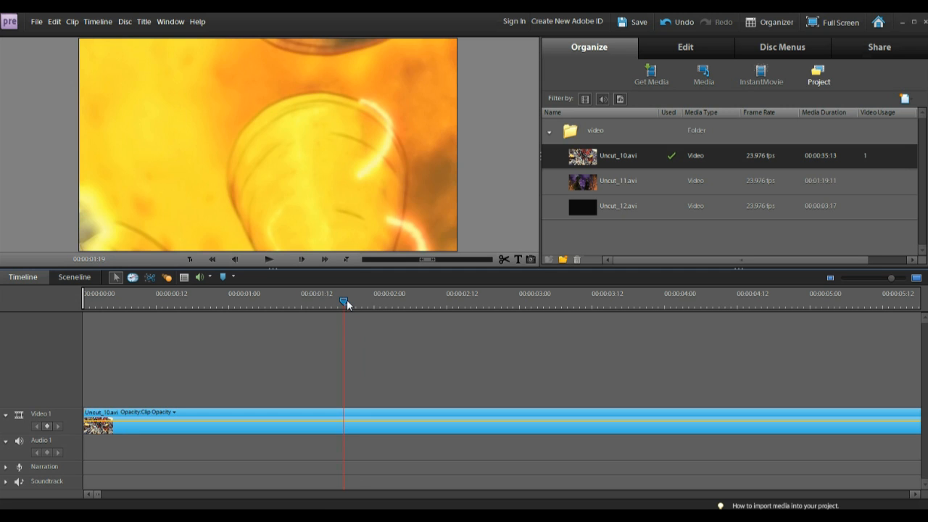
Step: Split Uncut_10.avi on the Video 1 track at 00:00:04:02, and shift the second piece away and back against the first
{"action": "left_click_drag", "start_coordinate": [344, 302], "coordinate": [652, 365]}
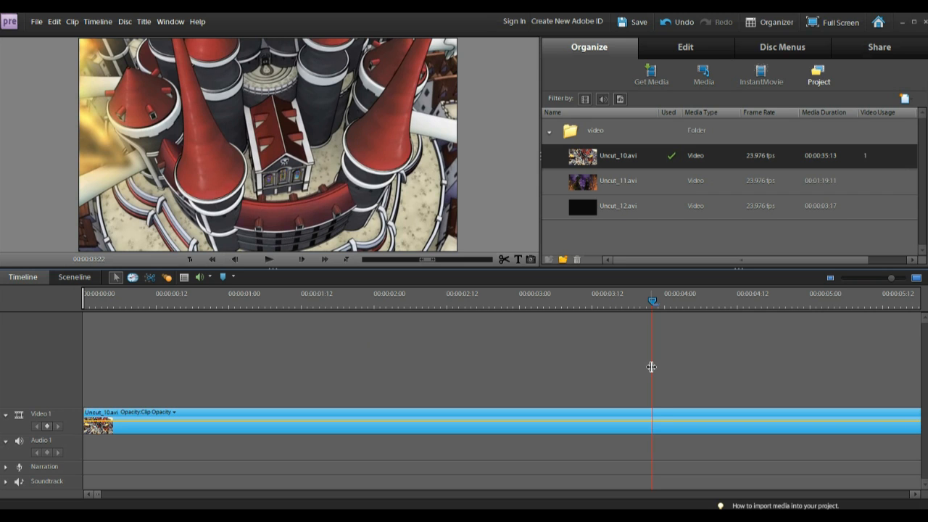
{"action": "key", "text": "Right"}
{"action": "key", "text": "Right"}
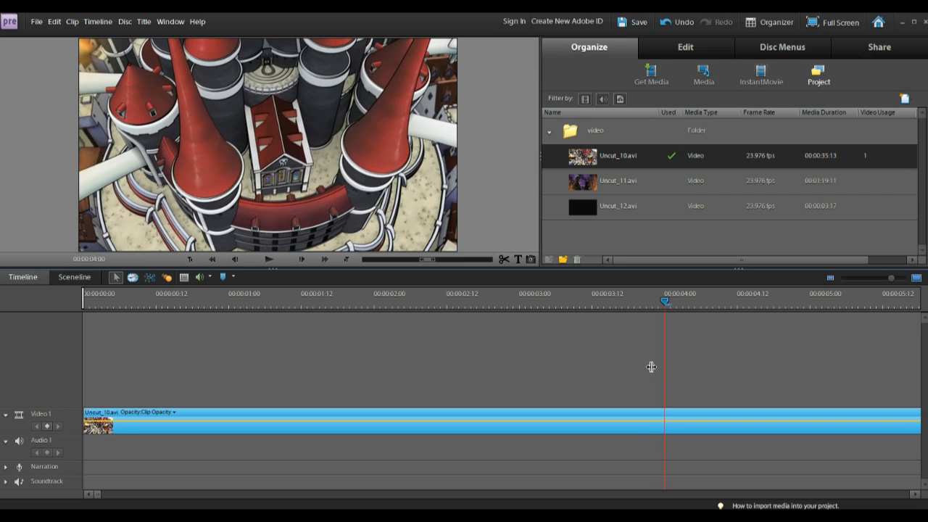
{"action": "key", "text": "Right"}
{"action": "key", "text": "Right"}
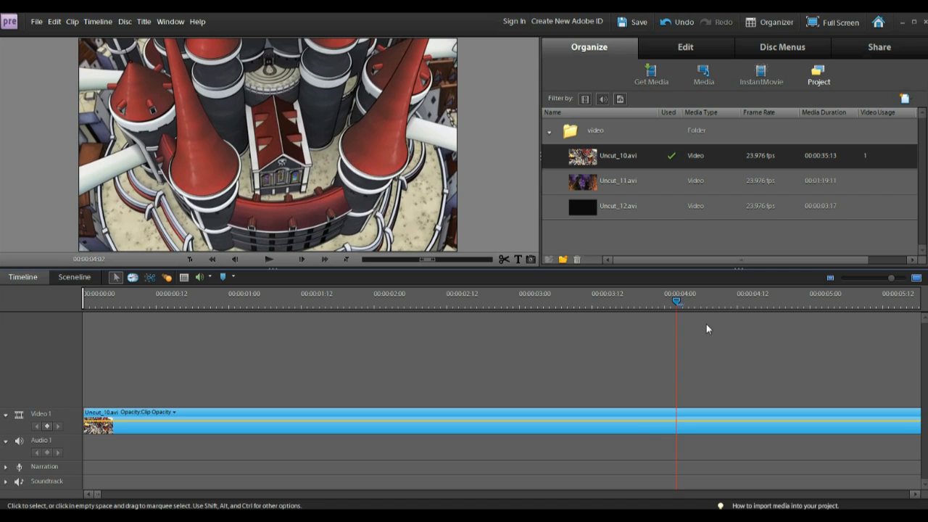
{"action": "left_click", "coordinate": [506, 260]}
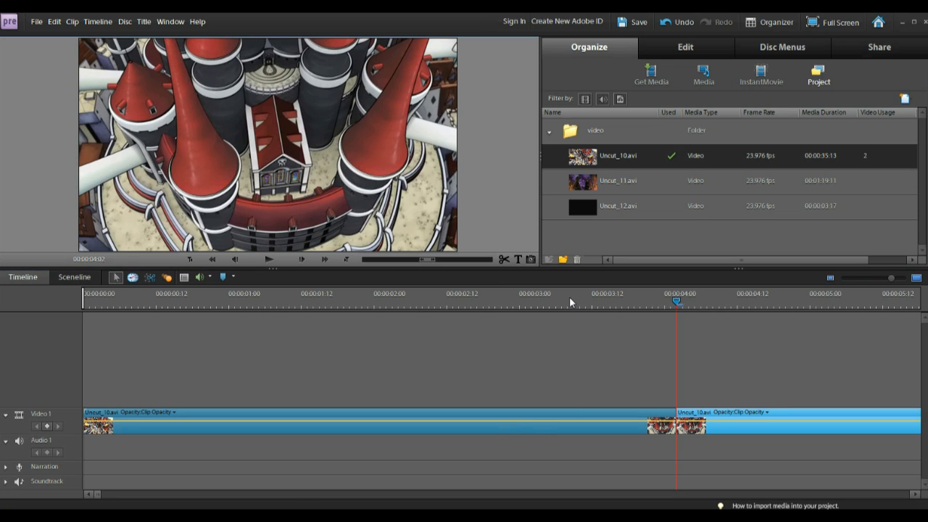
{"action": "left_click_drag", "start_coordinate": [691, 429], "coordinate": [715, 434]}
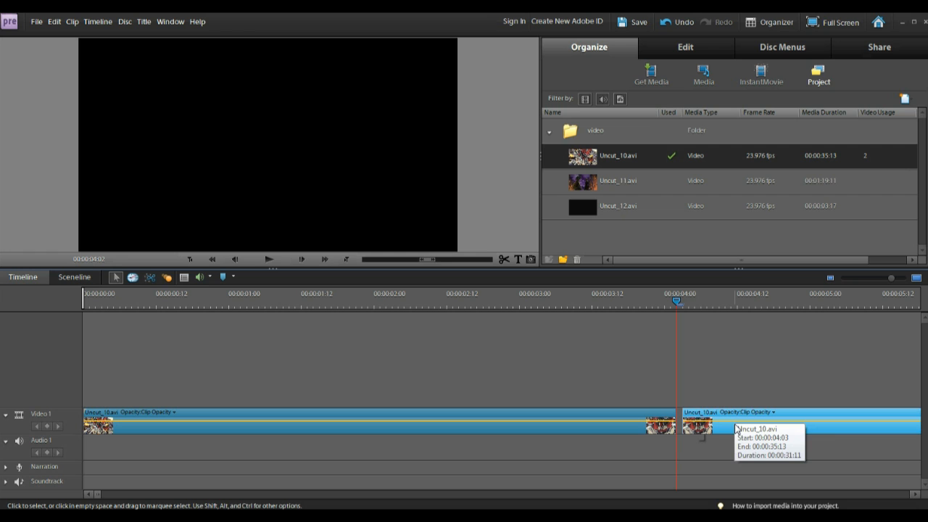
{"action": "left_click_drag", "start_coordinate": [736, 428], "coordinate": [691, 428]}
Step: Split the second piece of Uncut_10.avi further at 00:00:04:15 and 00:00:05:01
{"action": "left_click_drag", "start_coordinate": [682, 302], "coordinate": [756, 304]}
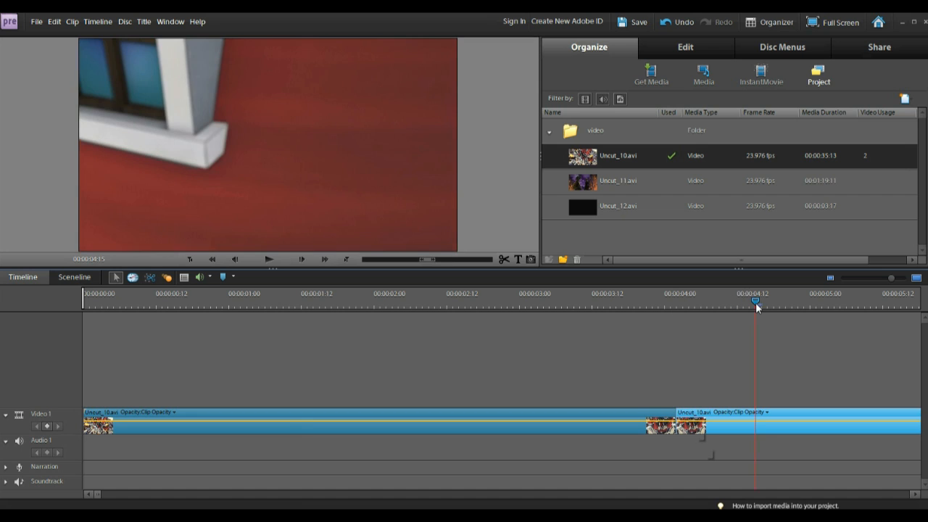
{"action": "left_click", "coordinate": [506, 259]}
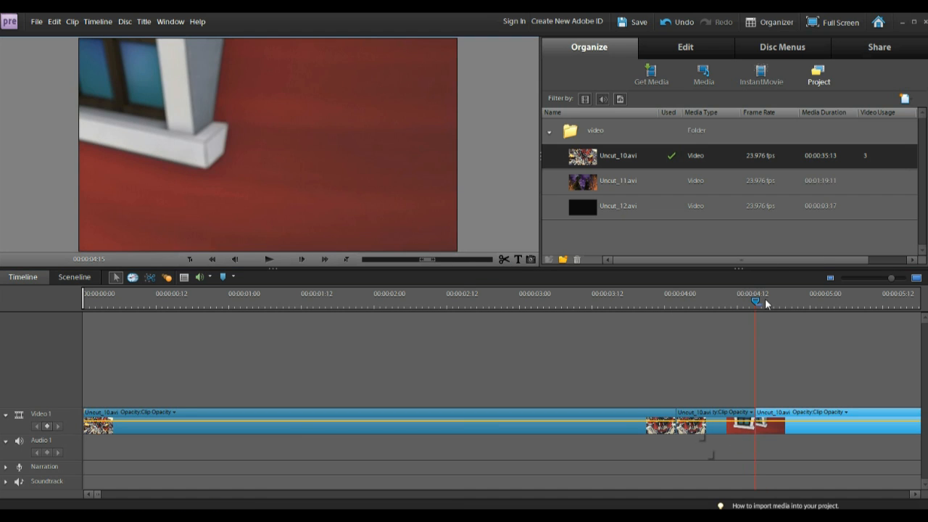
{"action": "left_click", "coordinate": [816, 303]}
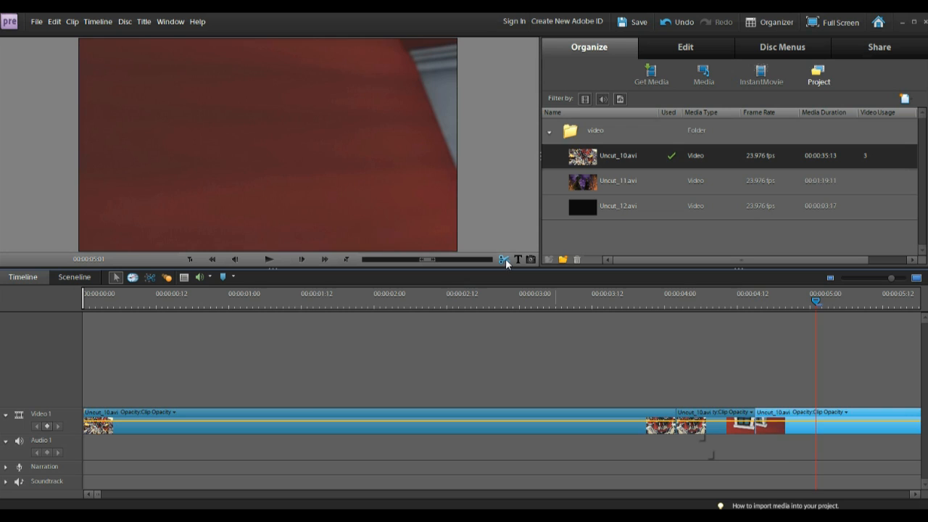
{"action": "left_click", "coordinate": [506, 260]}
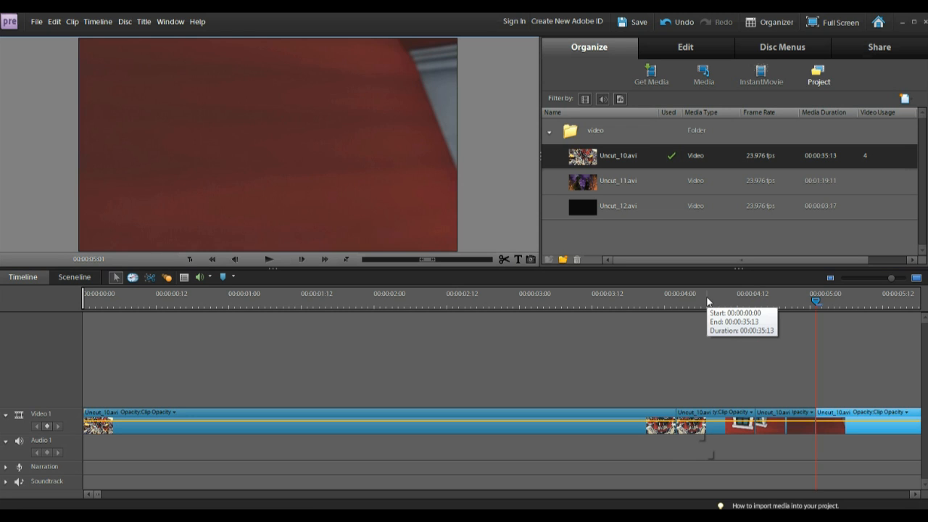
Step: Try deleting the short piece that starts at 00:00:04:02 so the gap closes, preview the join, and undo the deletion
{"action": "left_click", "coordinate": [379, 296]}
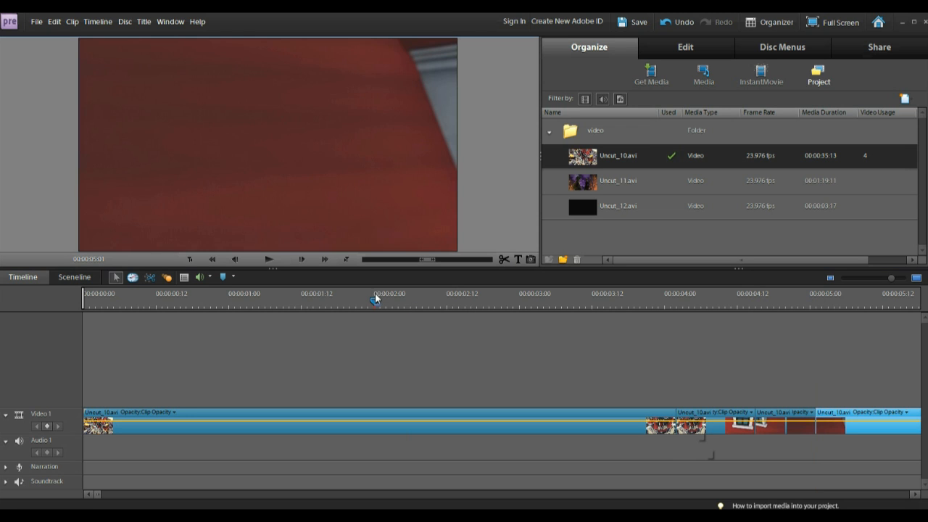
{"action": "left_click_drag", "start_coordinate": [416, 305], "coordinate": [795, 313]}
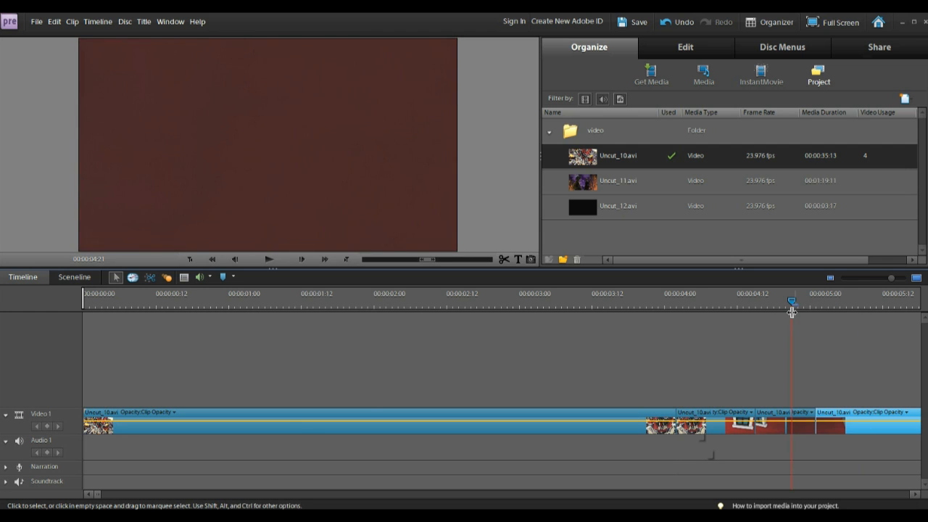
{"action": "left_click", "coordinate": [720, 428]}
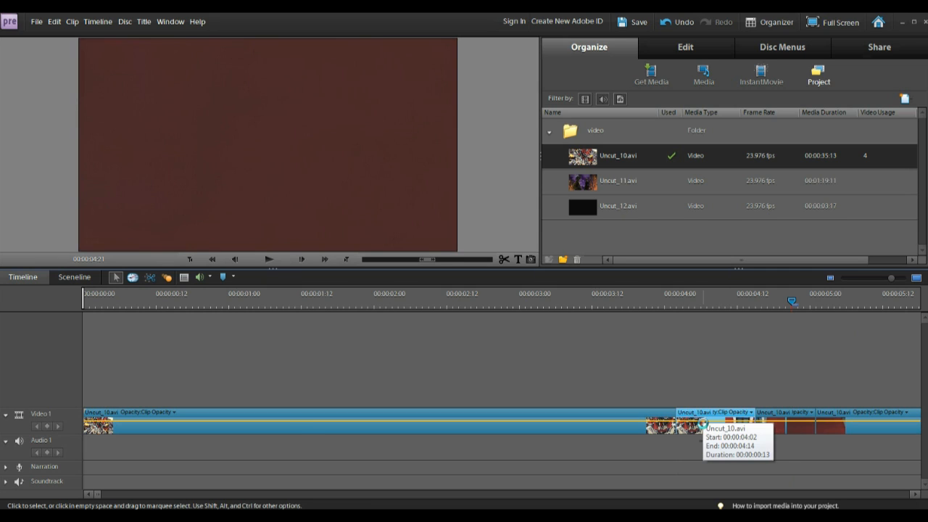
{"action": "key", "text": "Delete"}
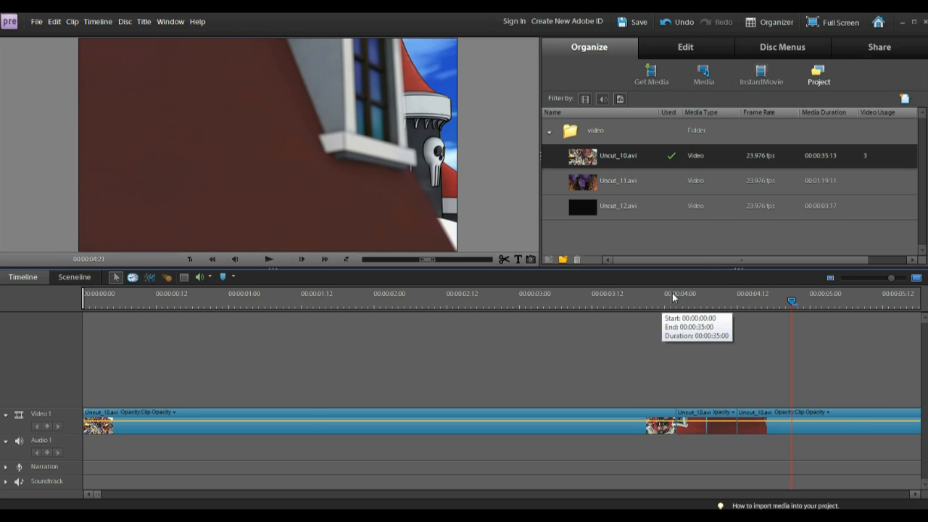
{"action": "left_click_drag", "start_coordinate": [671, 298], "coordinate": [803, 310]}
{"action": "left_click_drag", "start_coordinate": [743, 314], "coordinate": [772, 303]}
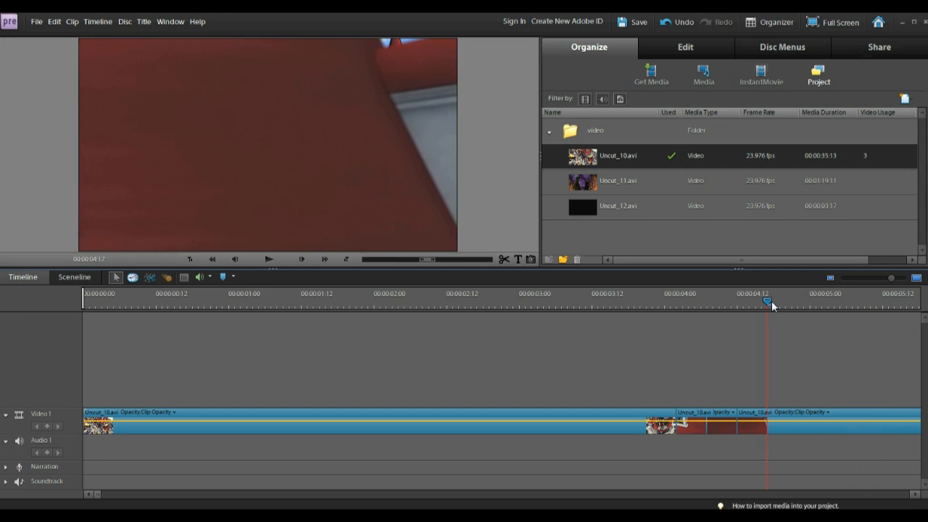
{"action": "key", "text": "ctrl+z"}
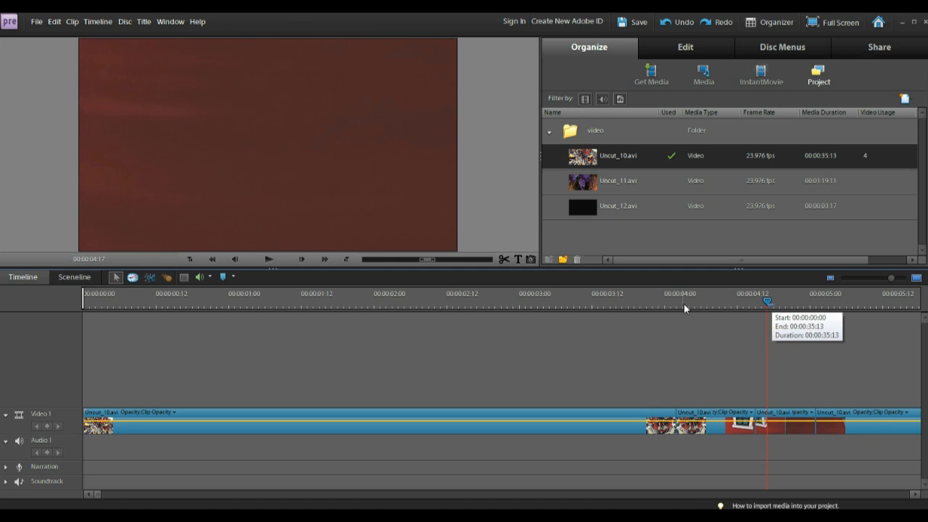
Step: Try clearing the short piece that starts at 00:00:04:02 while leaving its gap open, and undo the removal
{"action": "left_click", "coordinate": [53, 22]}
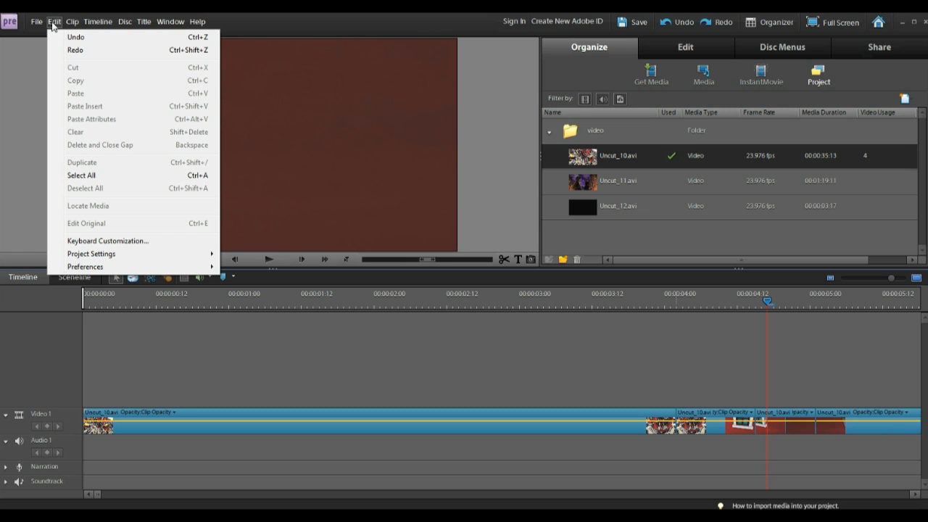
{"action": "left_click", "coordinate": [694, 298]}
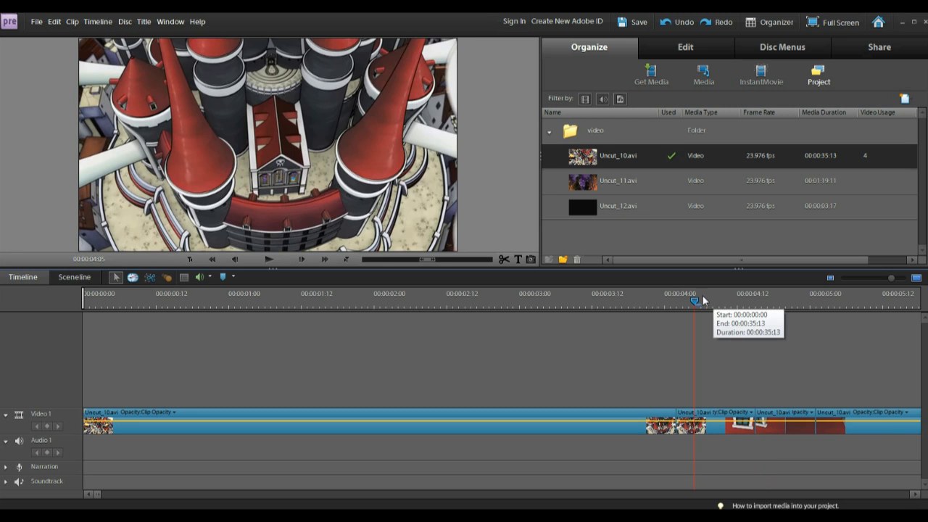
{"action": "left_click", "coordinate": [707, 301]}
{"action": "left_click", "coordinate": [727, 425]}
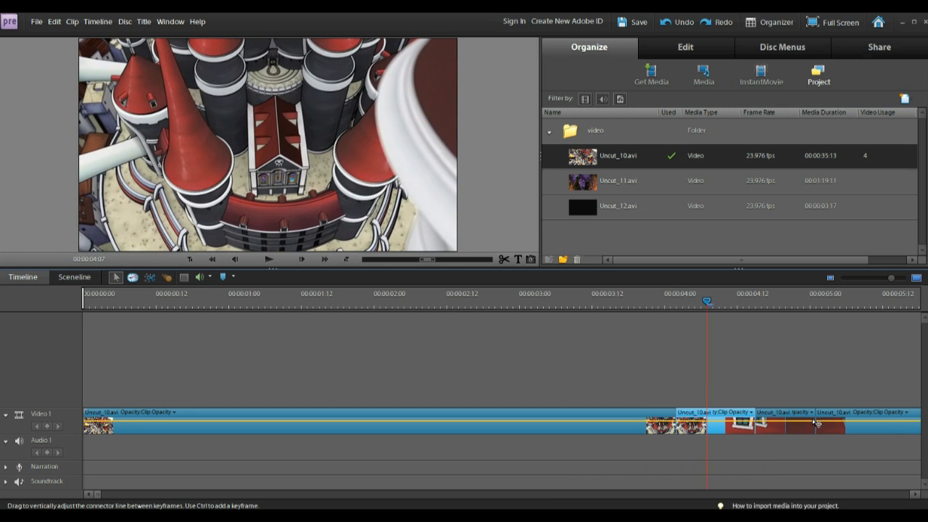
{"action": "right_click", "coordinate": [699, 420]}
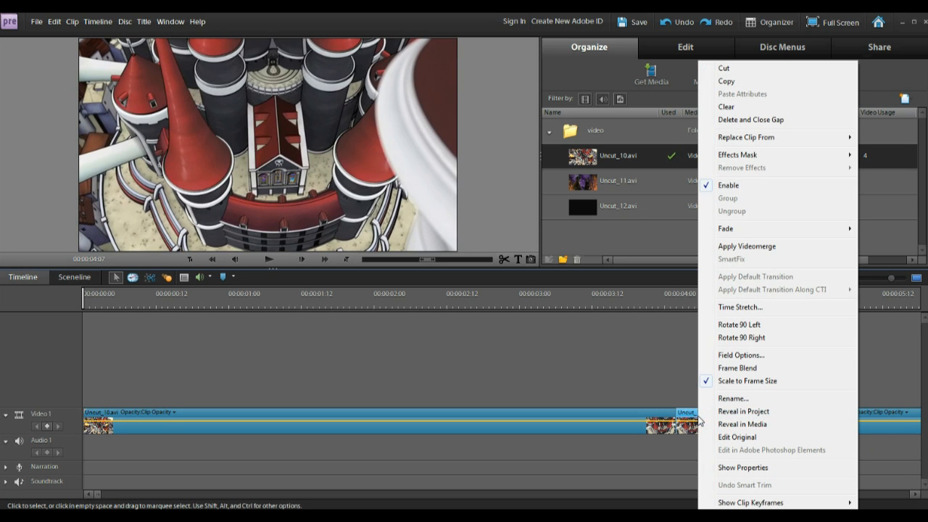
{"action": "left_click", "coordinate": [735, 109]}
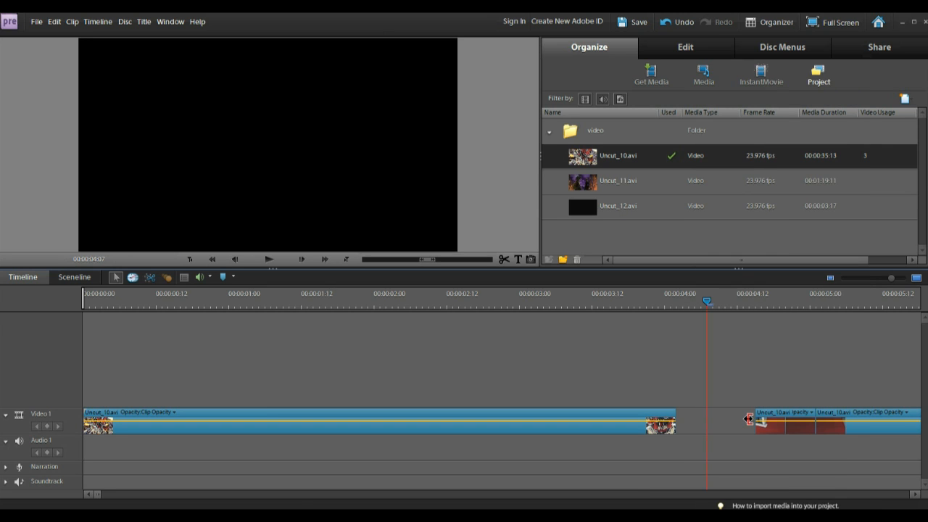
{"action": "mouse_move", "coordinate": [662, 296]}
{"action": "left_mouse_down"}
{"action": "mouse_move", "coordinate": [821, 306]}
{"action": "mouse_move", "coordinate": [653, 307]}
{"action": "left_mouse_up"}
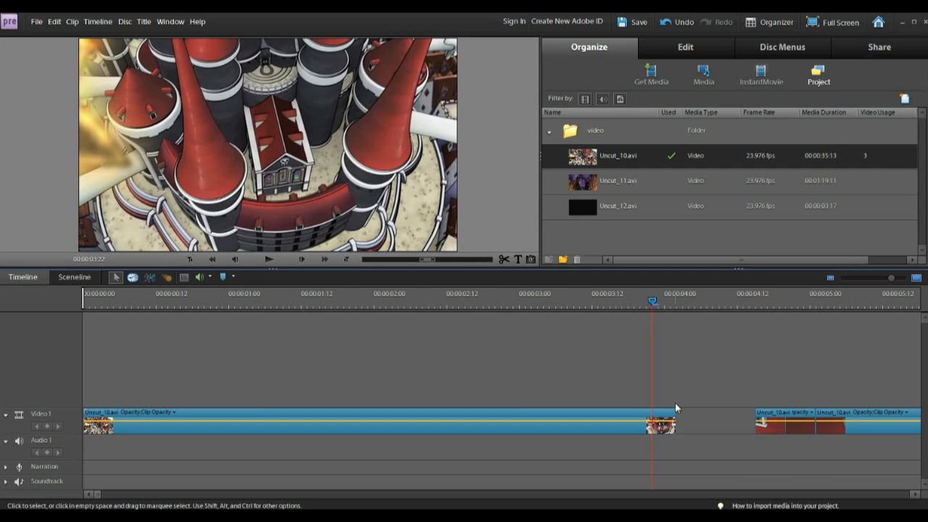
{"action": "key", "text": "ctrl+z"}
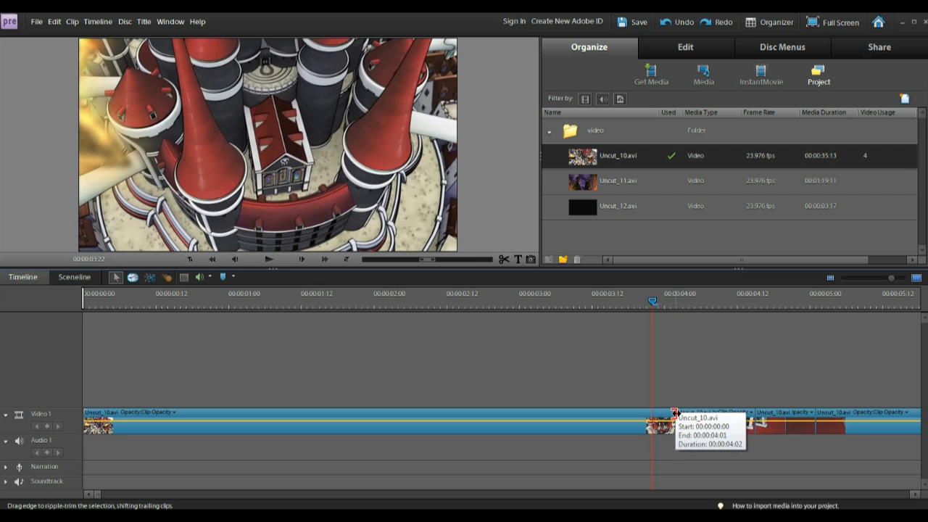
Step: Try a ripple trim of the first piece's end back to about 00:00:03:07, and undo it
{"action": "left_click_drag", "start_coordinate": [675, 414], "coordinate": [559, 417]}
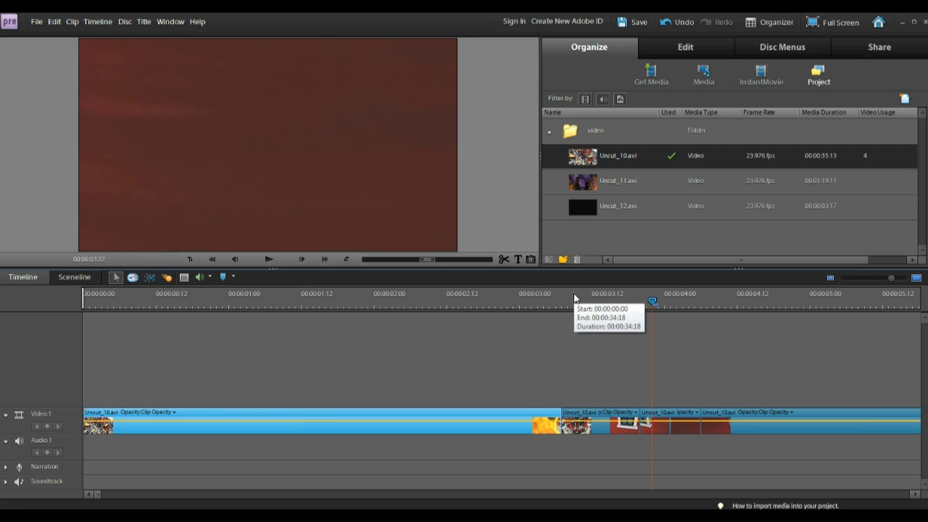
{"action": "key", "text": "ctrl+z"}
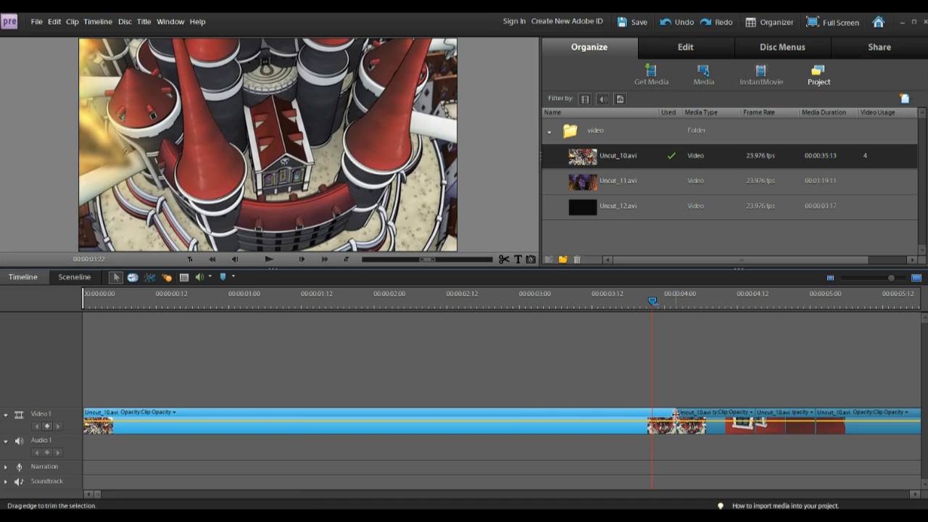
Step: Trim the first piece's end back to about 00:00:03:04 without shifting the following clips, and delete the empty gap it leaves
{"action": "left_click_drag", "start_coordinate": [675, 413], "coordinate": [543, 414]}
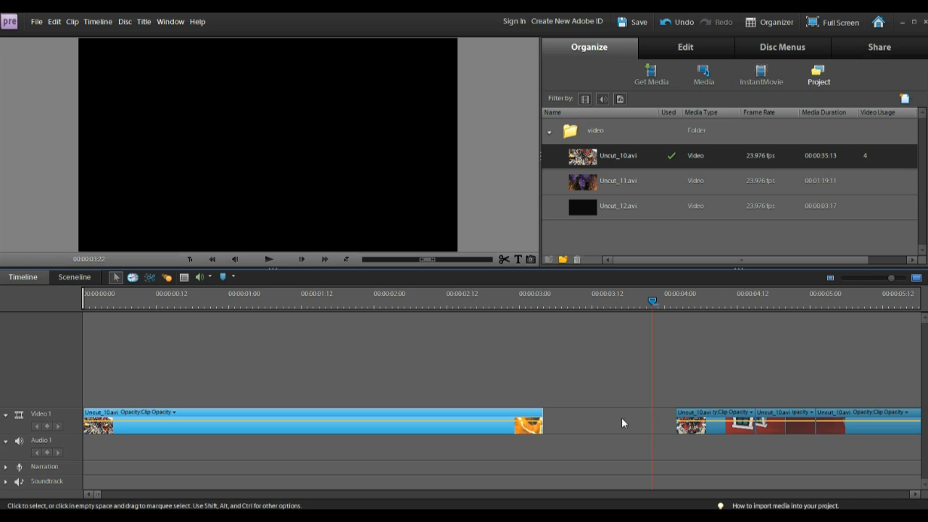
{"action": "left_click", "coordinate": [592, 422]}
{"action": "key", "text": "Delete"}
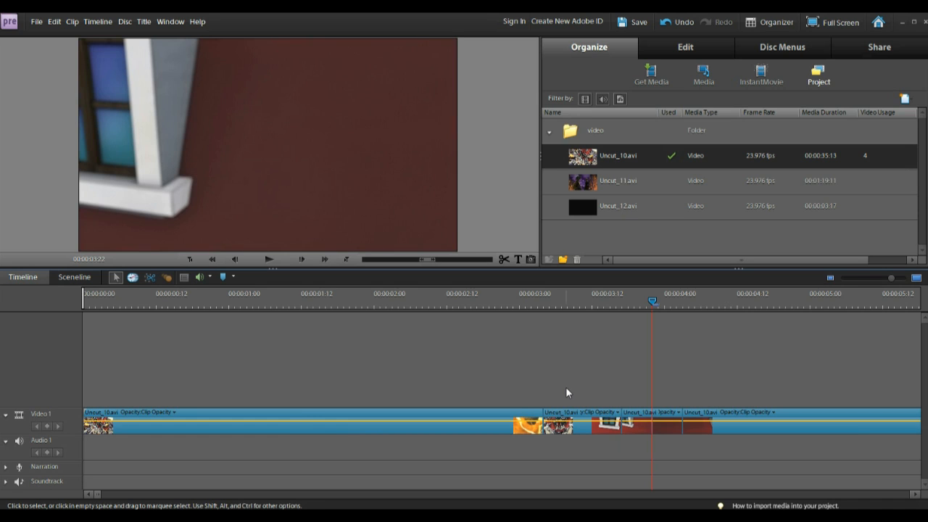